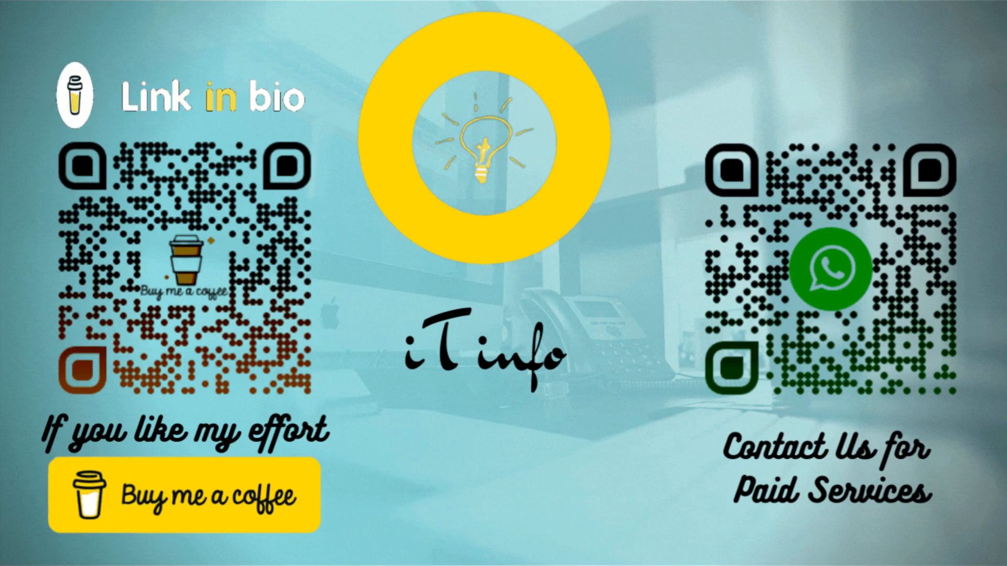
# - Search Google for 'emby server' and open the official Emby website result
pyautogui.write('m')
pyautogui.write('by')
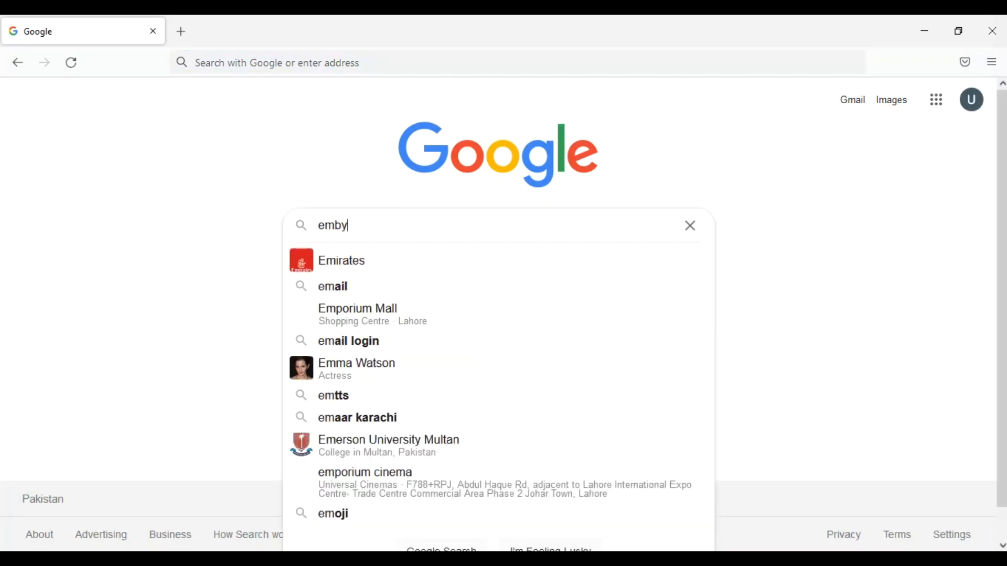
pyautogui.write(' server')
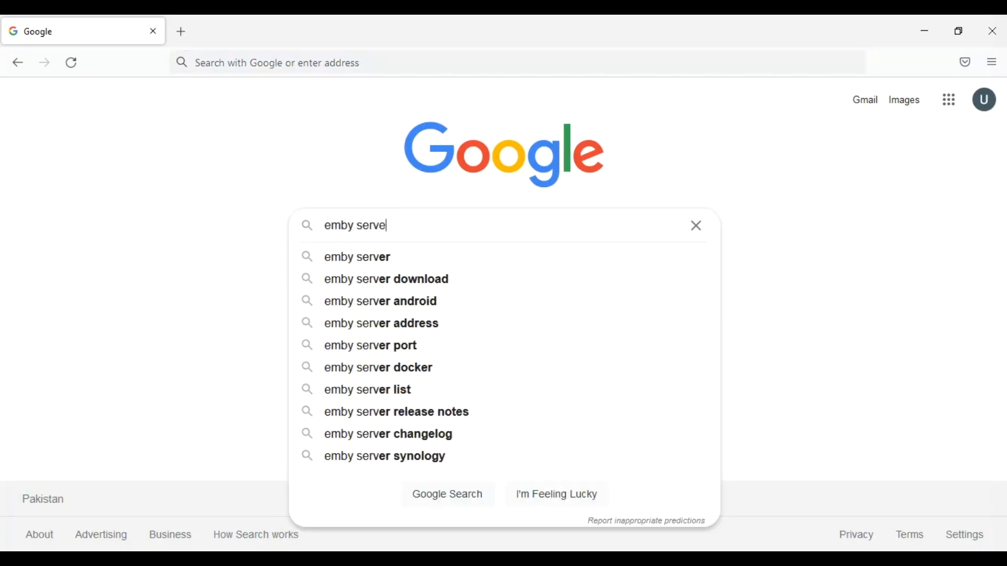
pyautogui.press('Return')
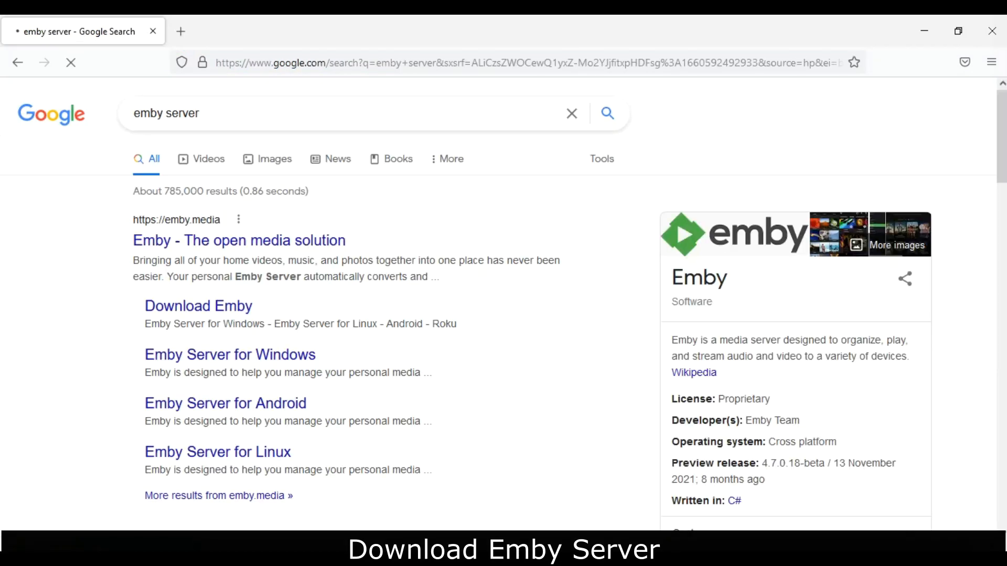
pyautogui.click(245, 247)
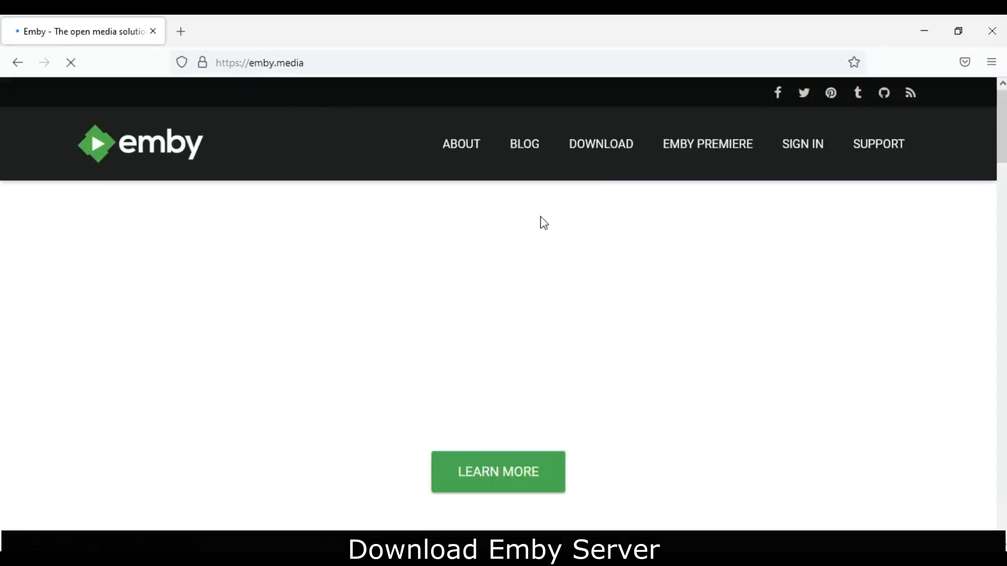
# - Go to Emby's download page and open the Emby Server for Windows page
pyautogui.click(600, 149)
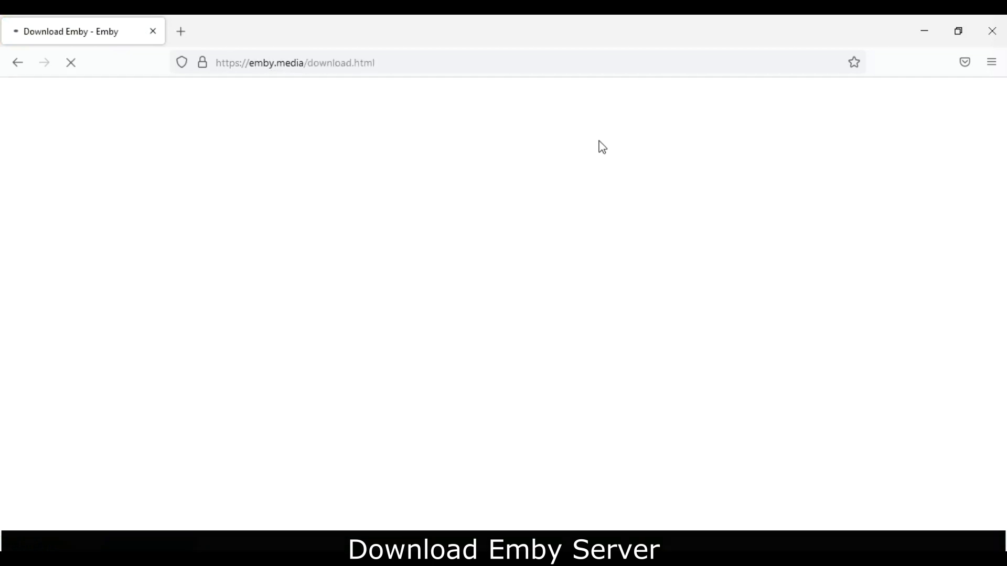
pyautogui.scroll(-3, 596, 236)
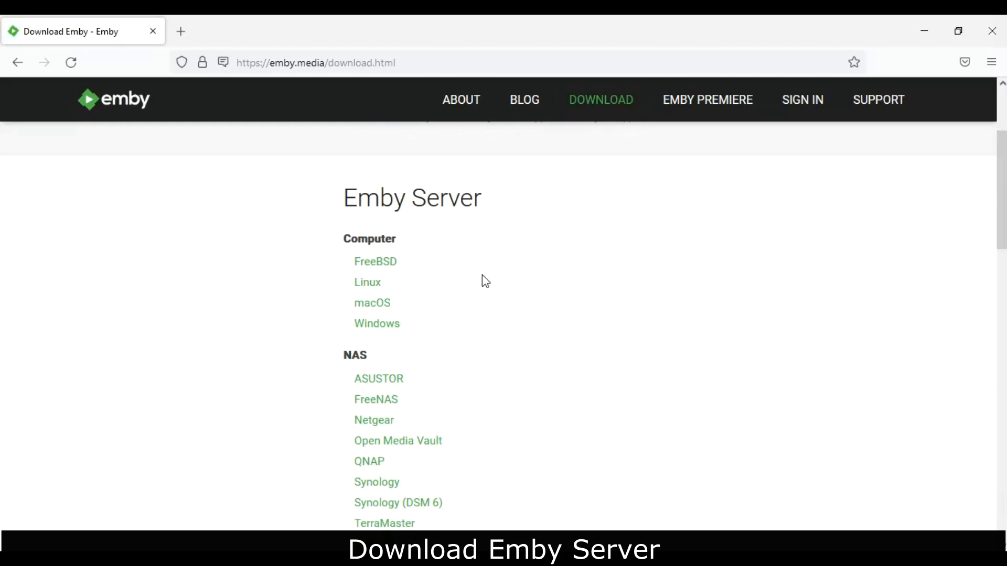
pyautogui.click(372, 325)
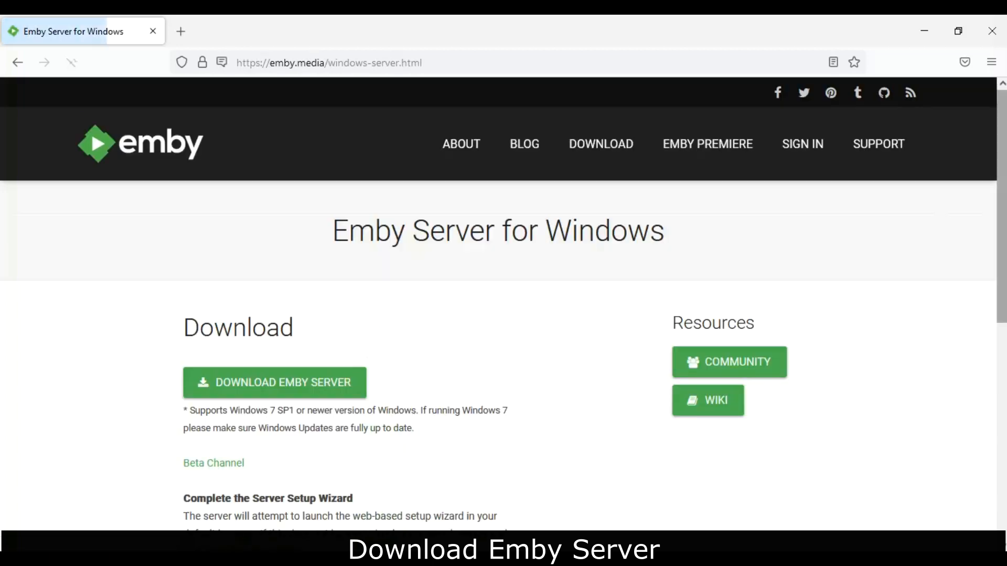
# - Start the portable Windows x64 download, then cancel it and close the downloads list
pyautogui.scroll(-4, 371, 335)
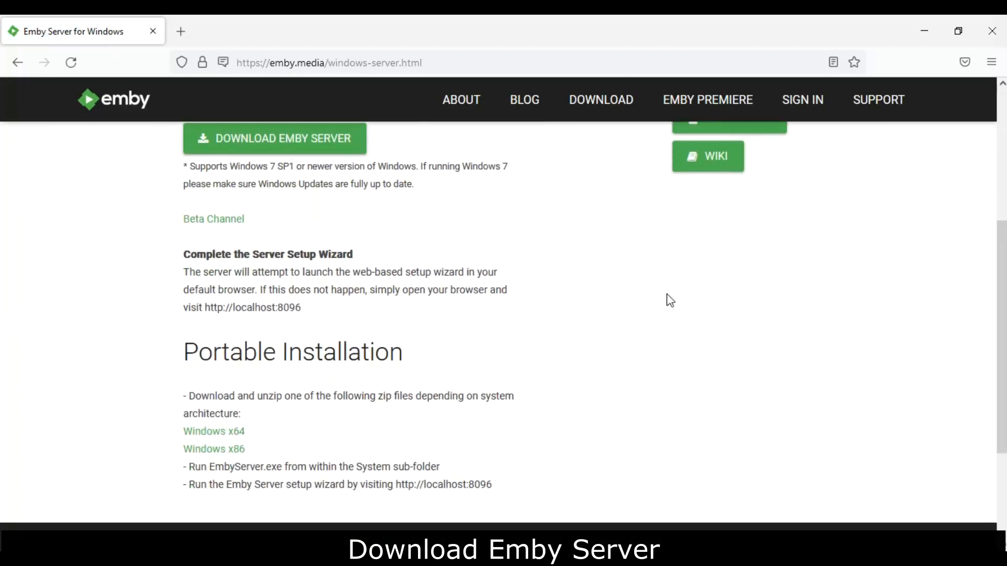
pyautogui.scroll(1, 669, 300)
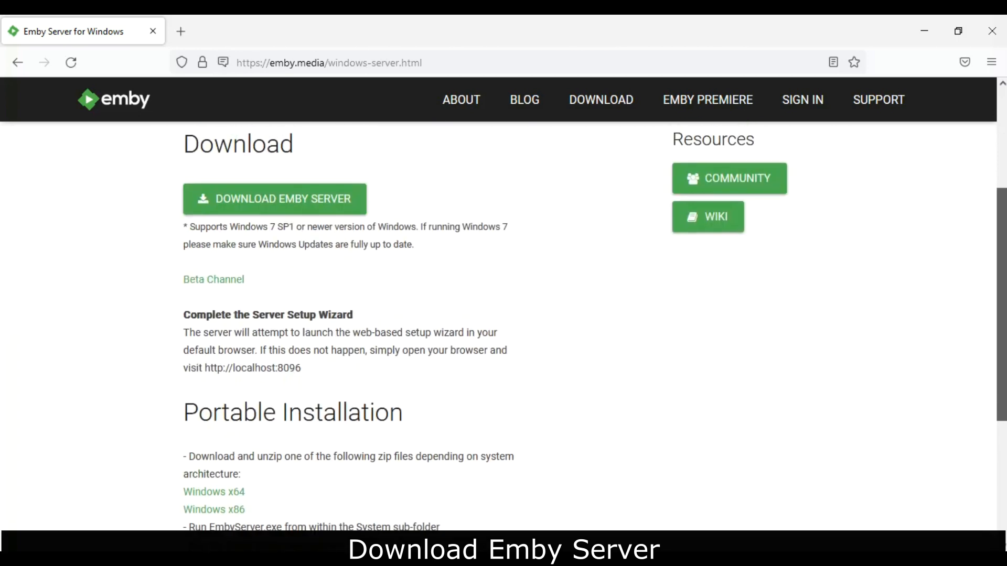
pyautogui.scroll(-4, 593, 242)
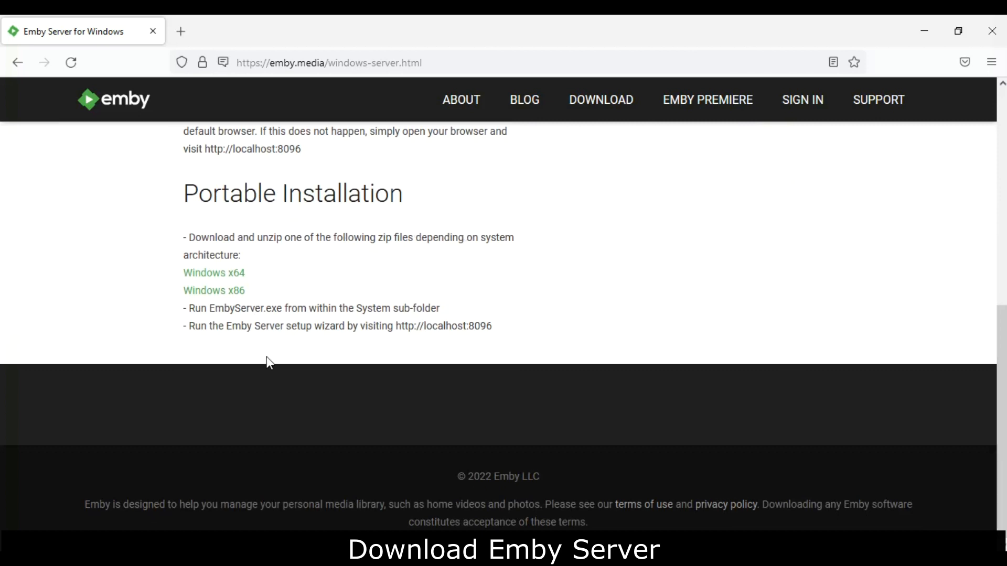
pyautogui.click(210, 274)
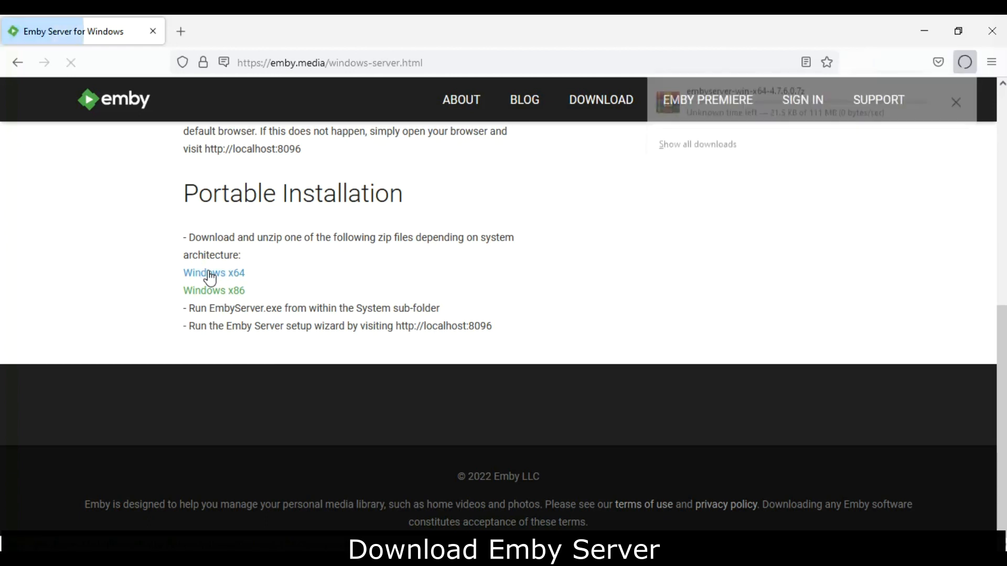
pyautogui.click(956, 103)
pyautogui.click(747, 213)
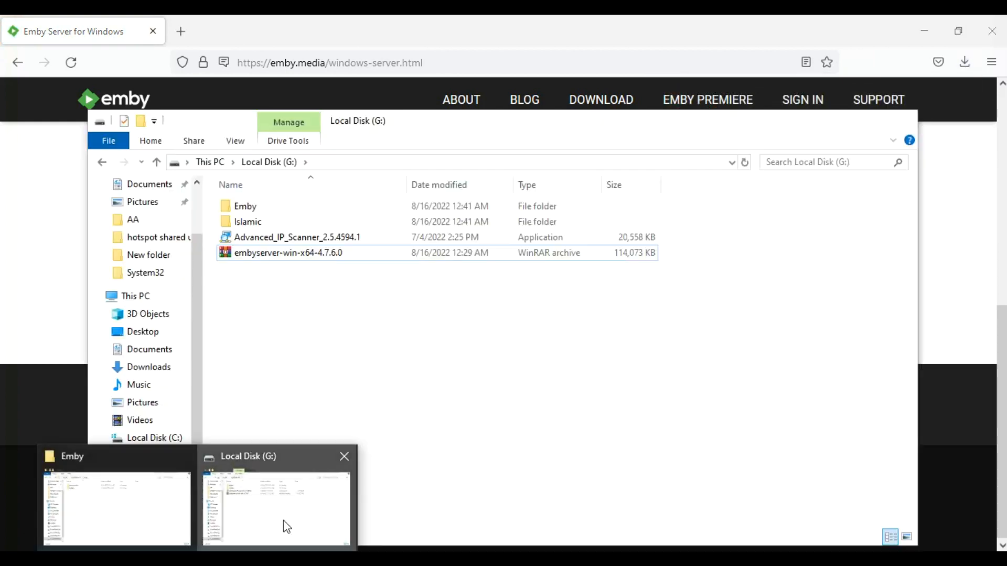
# - Extract the embyserver-win-x64-4.7.6.0 archive into Local Disk (G:)
pyautogui.click(283, 520)
pyautogui.click(324, 255)
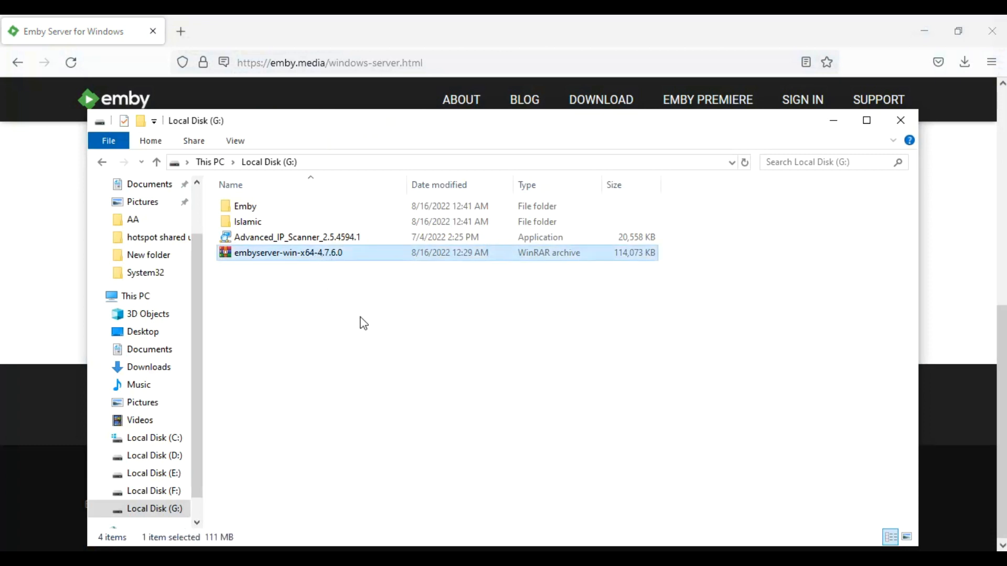
pyautogui.rightClick(300, 251)
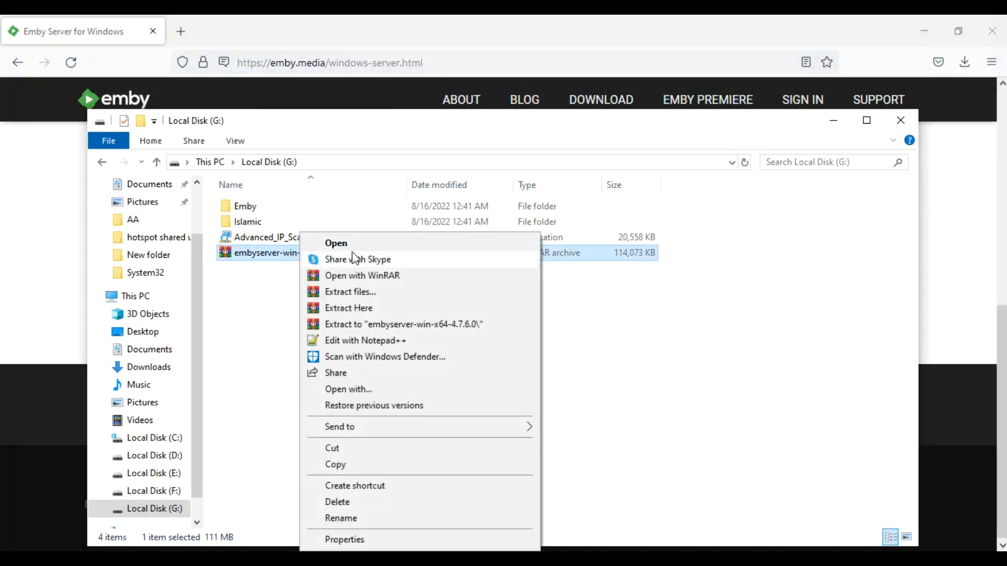
pyautogui.click(401, 309)
pyautogui.click(580, 320)
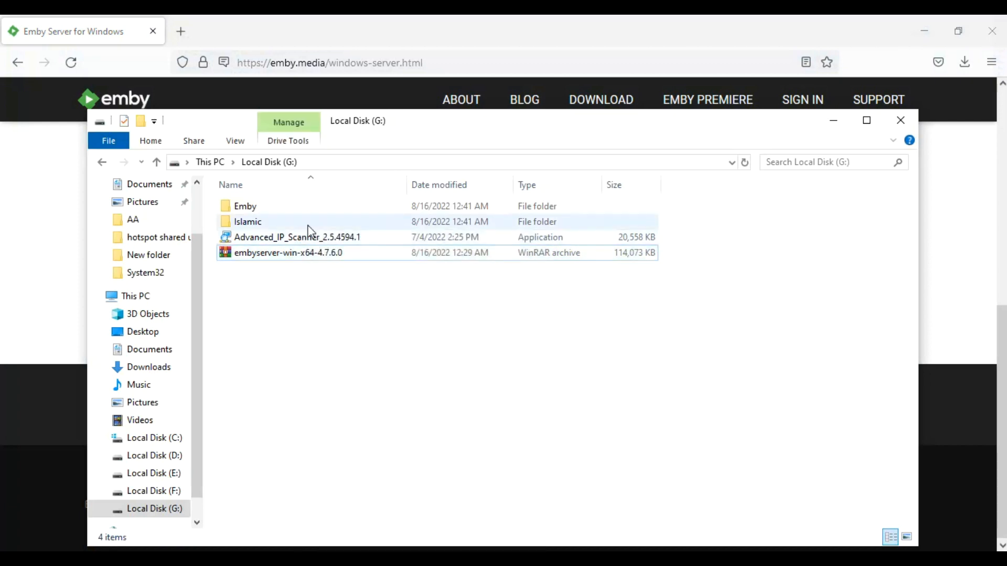
# - Open the Emby\system folder and select the EmbyServer application
pyautogui.doubleClick(303, 215)
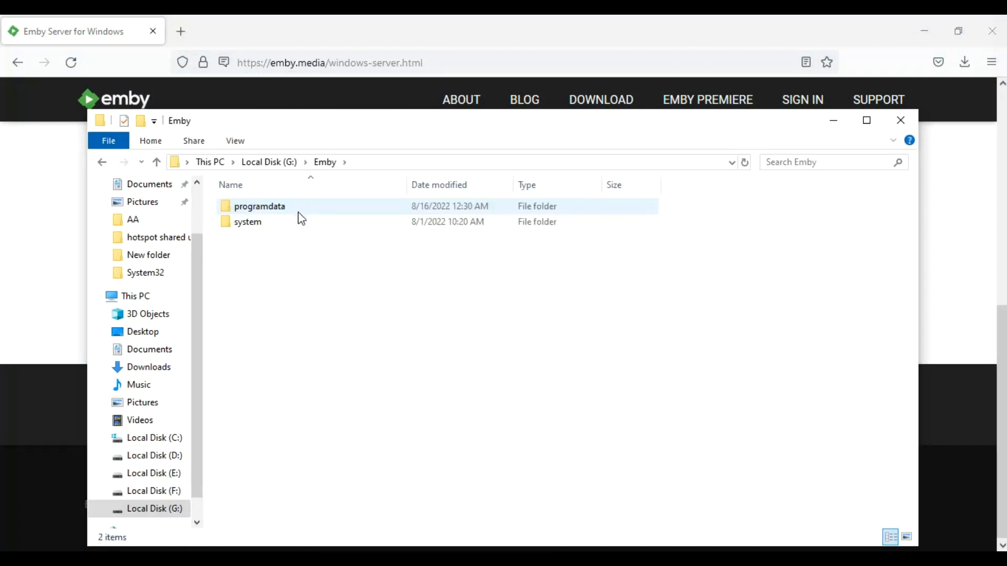
pyautogui.click(297, 222)
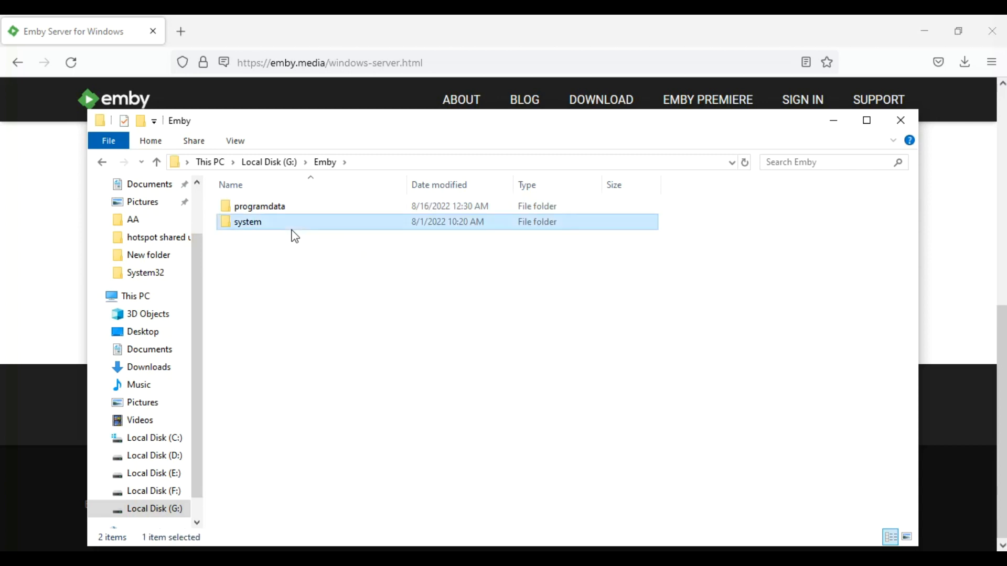
pyautogui.click(274, 213)
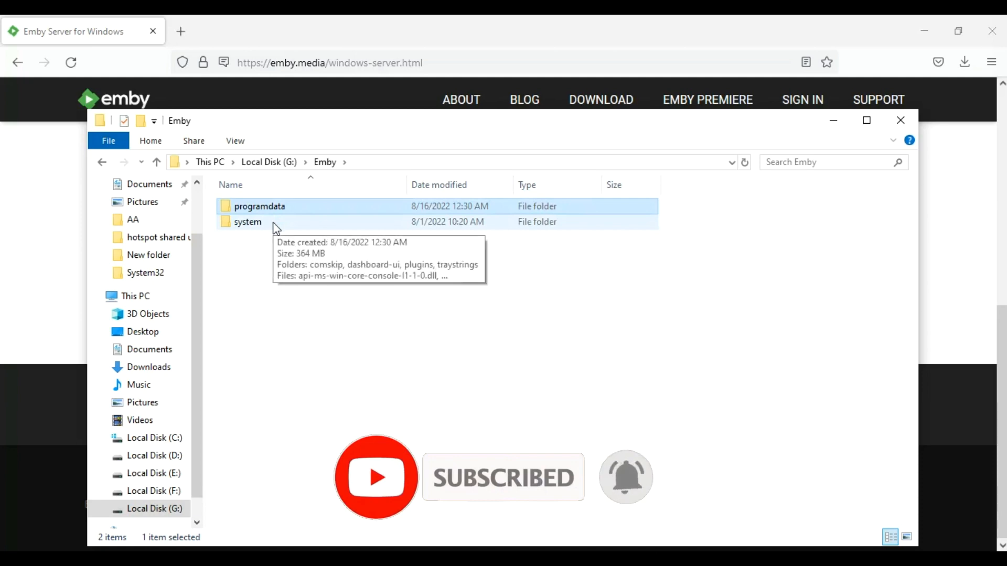
pyautogui.doubleClick(273, 225)
pyautogui.moveTo(911, 198); pyautogui.dragTo(912, 268)
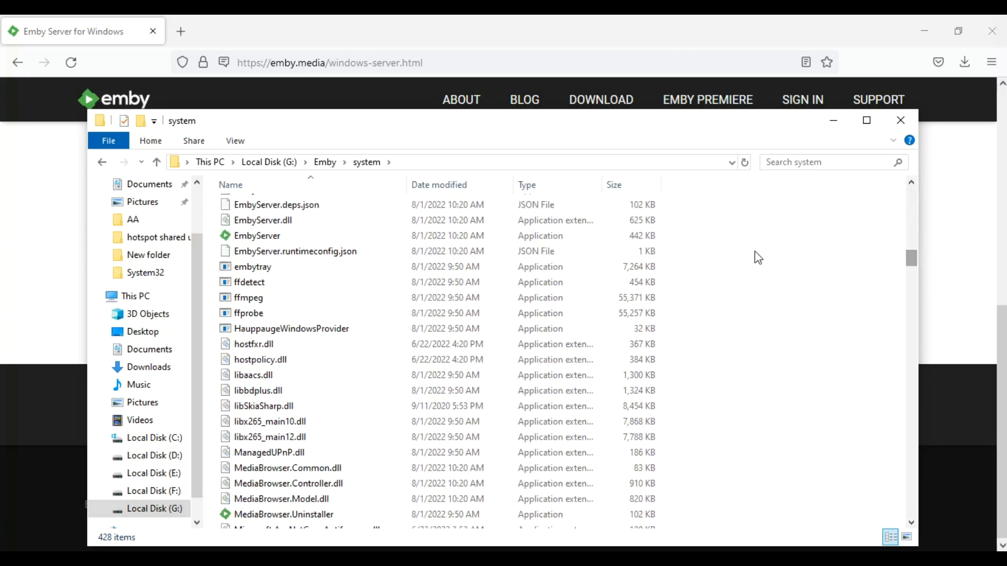
pyautogui.click(333, 240)
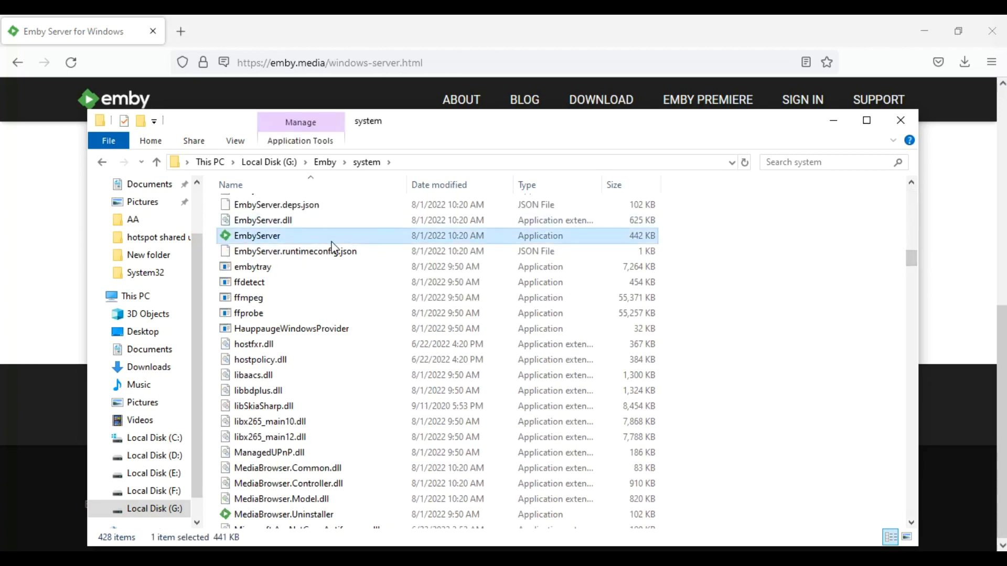
# - Exit the running Emby server from the notification-area icon
pyautogui.click(860, 559)
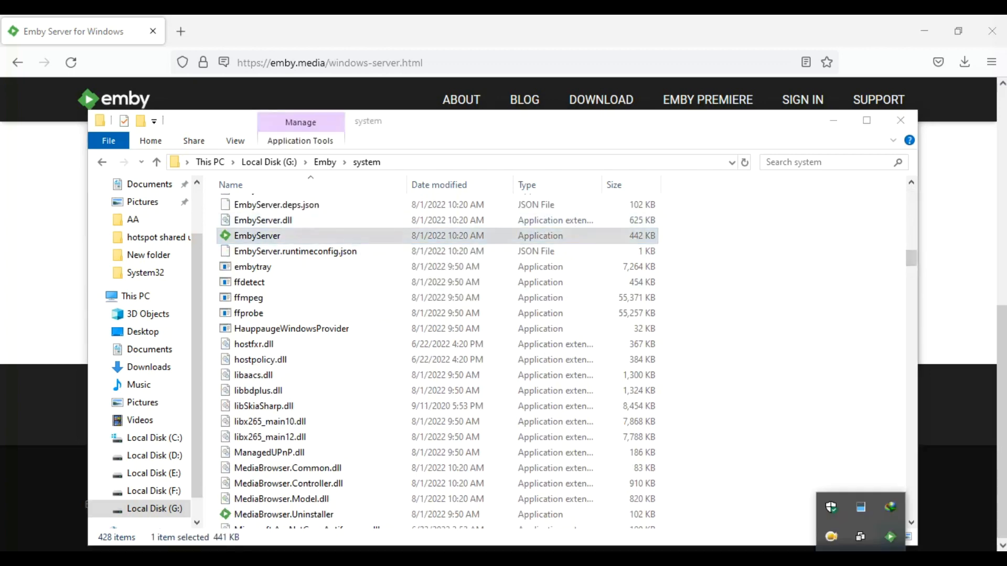
pyautogui.rightClick(893, 535)
pyautogui.click(895, 529)
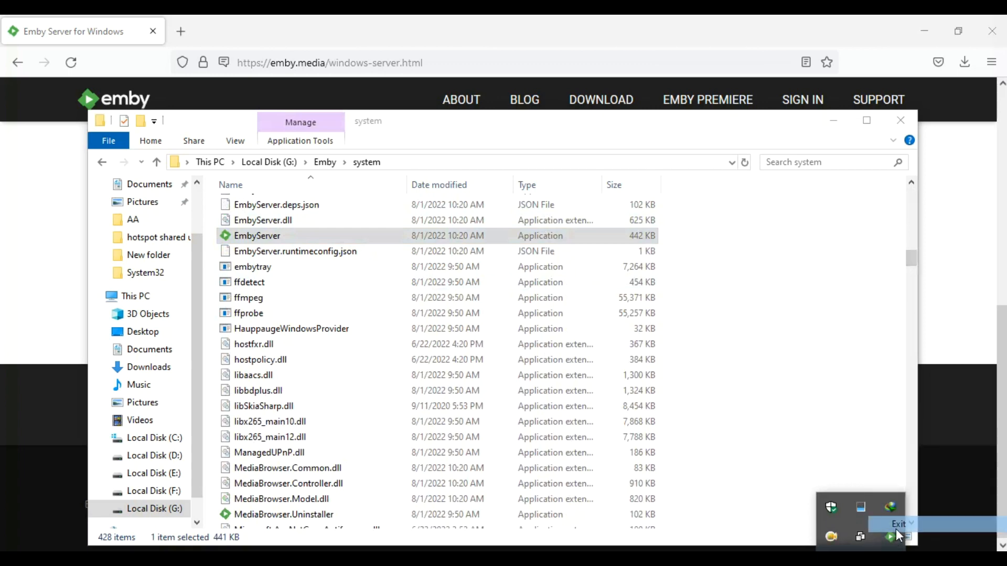
pyautogui.click(314, 237)
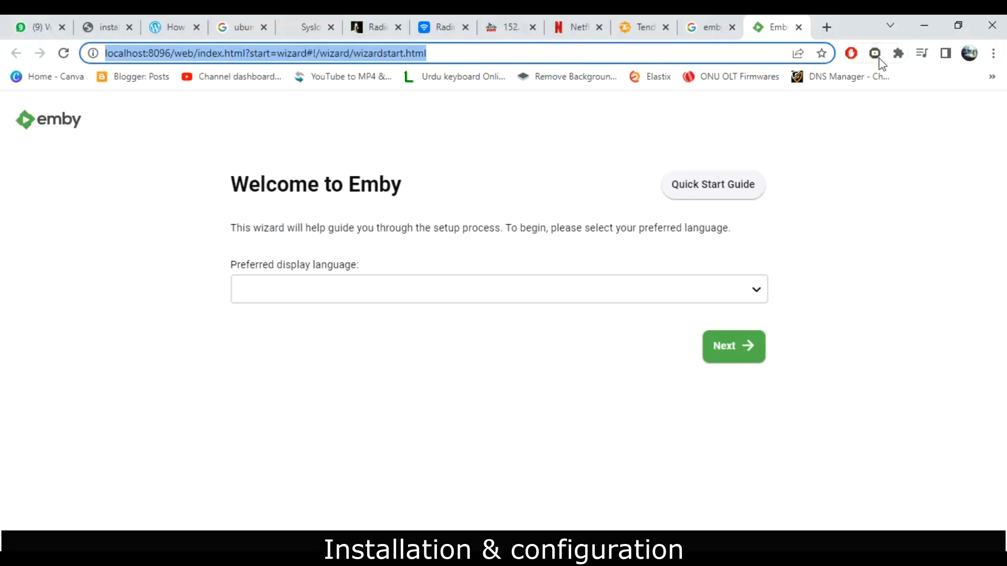
# - Copy the localhost:8096 wizard address from Chrome and load it in Firefox
pyautogui.rightClick(338, 55)
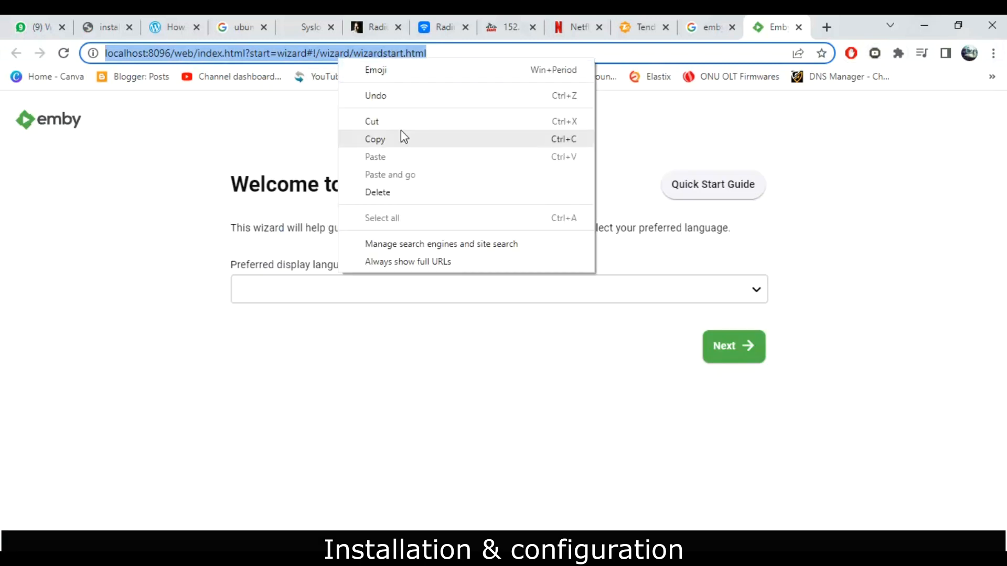
pyautogui.click(410, 139)
pyautogui.click(926, 16)
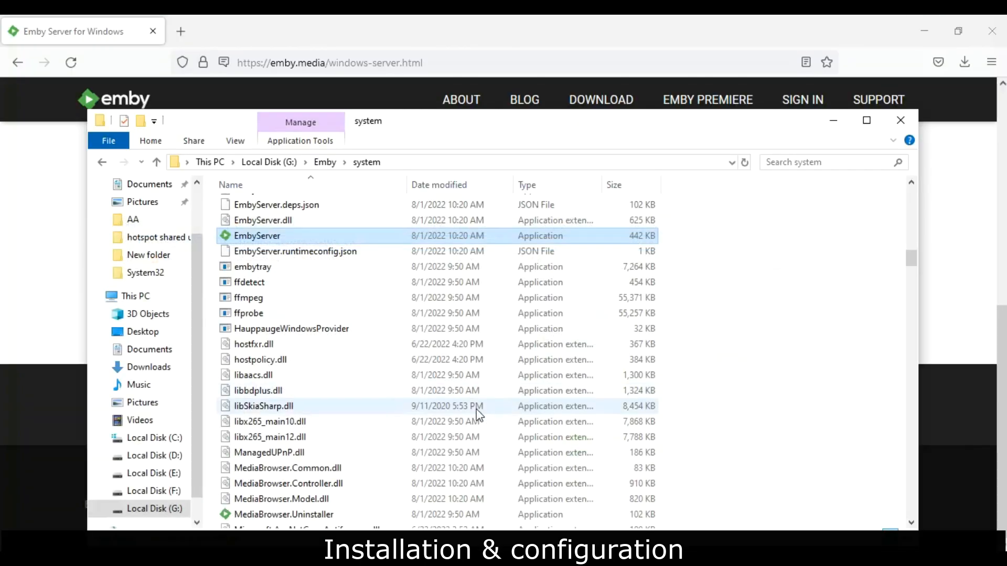
pyautogui.click(431, 62)
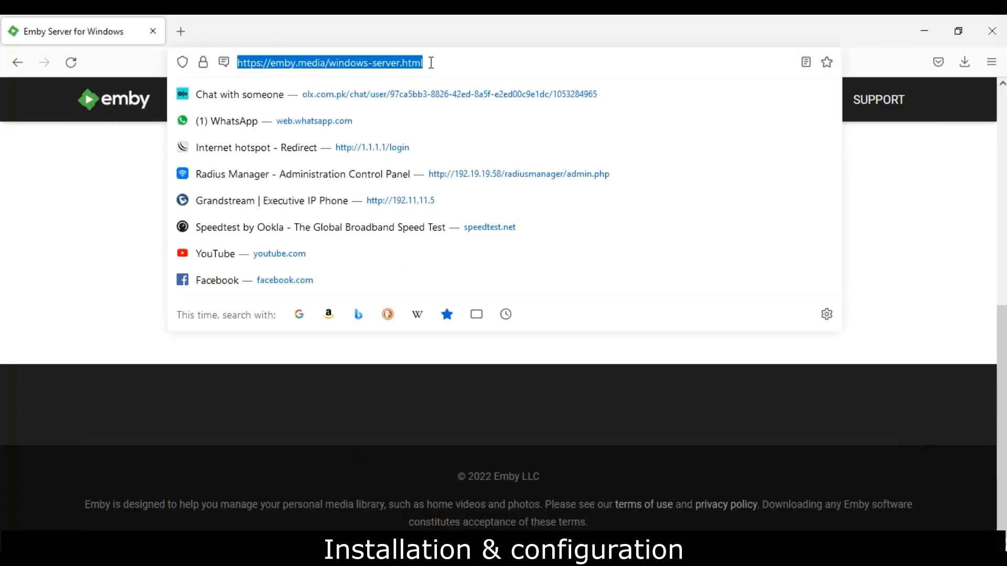
pyautogui.hotkey('ctrl', 'v')
pyautogui.press('Return')
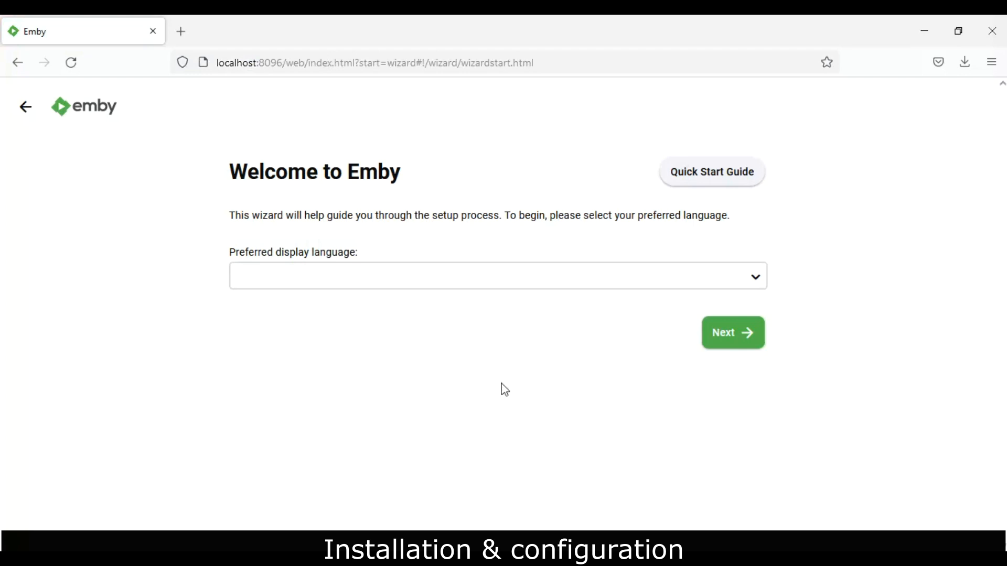
# - Choose English (United States) as the display language and continue to user creation
pyautogui.click(631, 281)
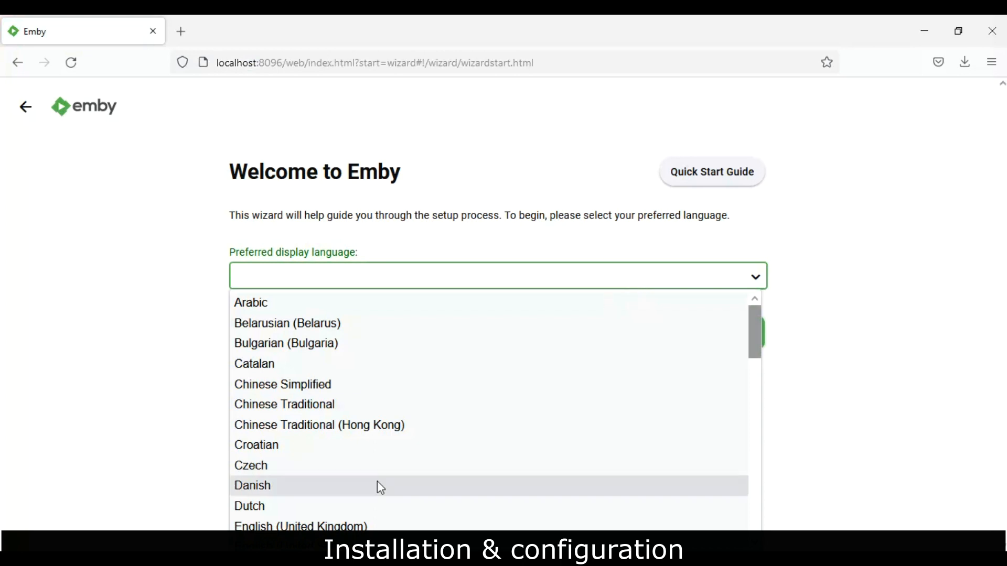
pyautogui.click(299, 538)
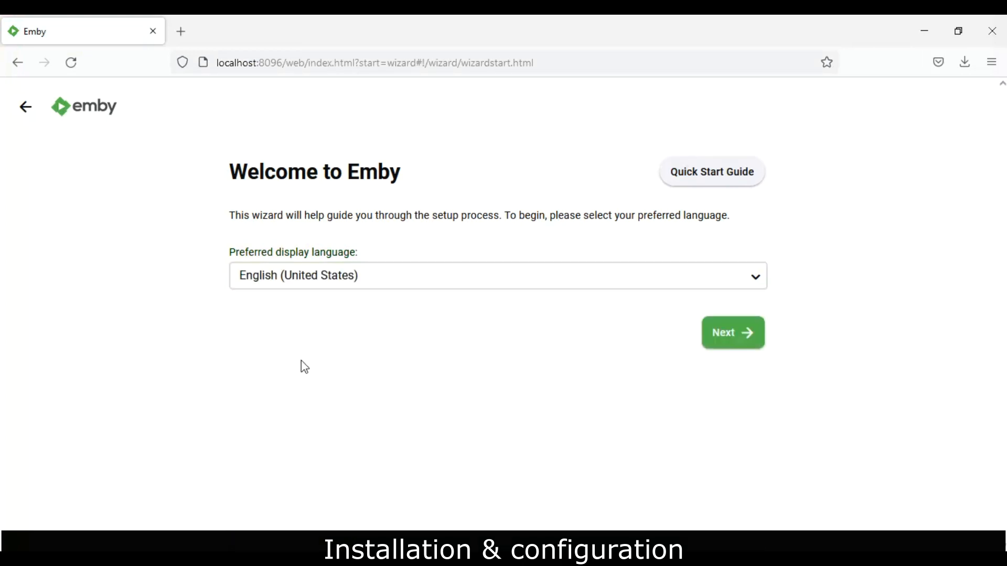
pyautogui.click(732, 347)
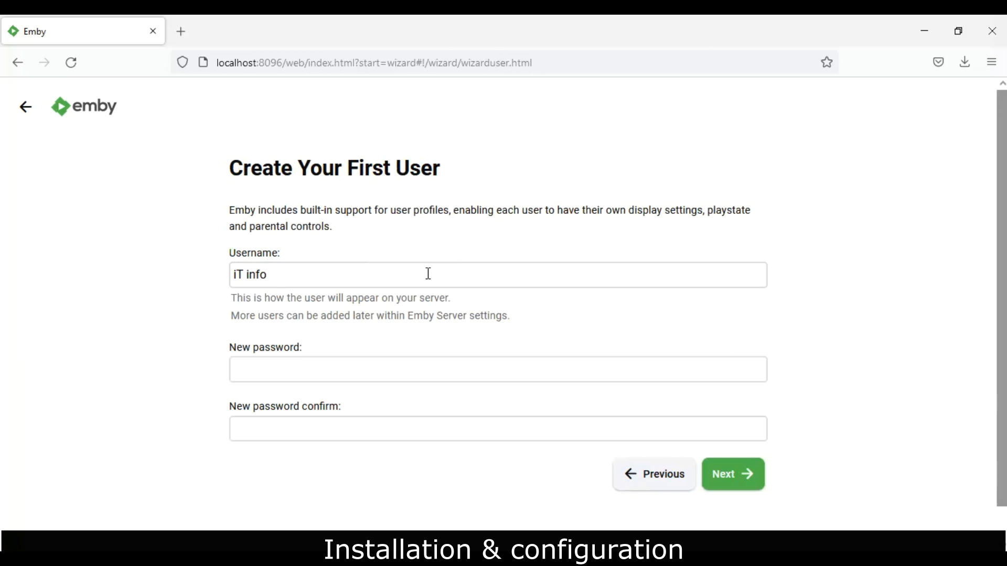
# - Replace the prefilled username with an admin name, enter and confirm a password, and continue
pyautogui.doubleClick(428, 273)
pyautogui.press('BackSpace')
pyautogui.press('BackSpace')
pyautogui.press('BackSpace')
pyautogui.press('BackSpace')
pyautogui.write('ad')
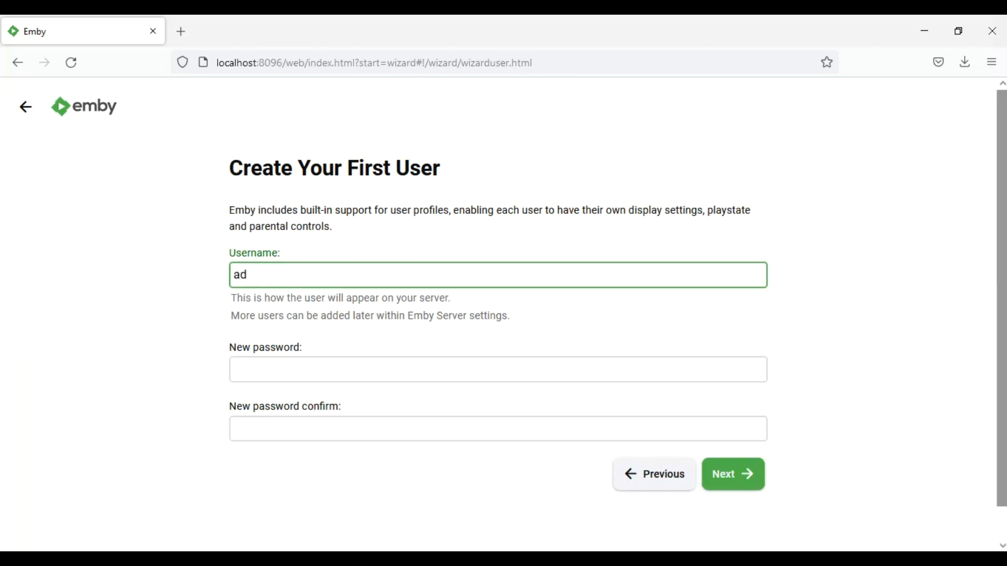
pyautogui.write('min1')
pyautogui.click(281, 371)
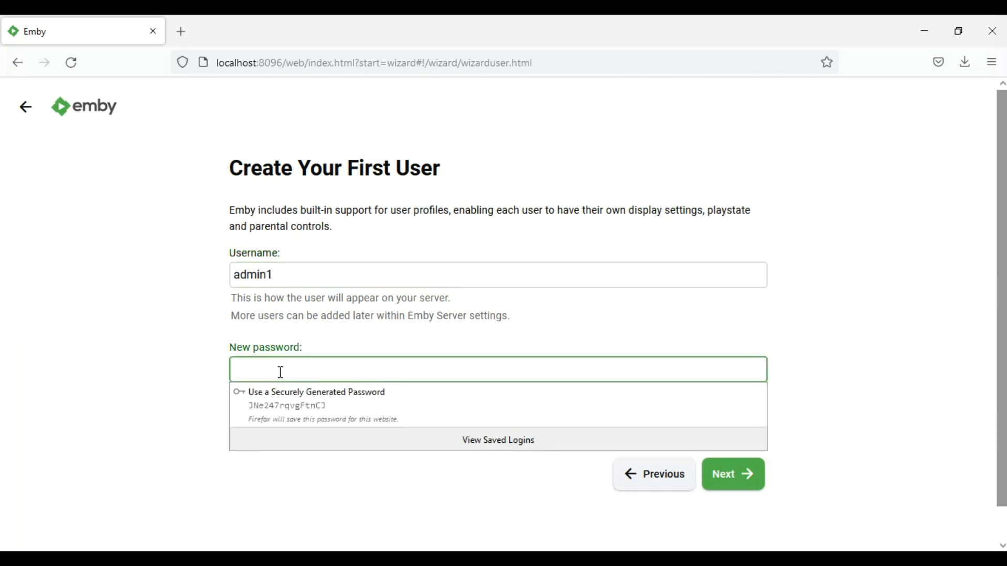
pyautogui.write('••••••')
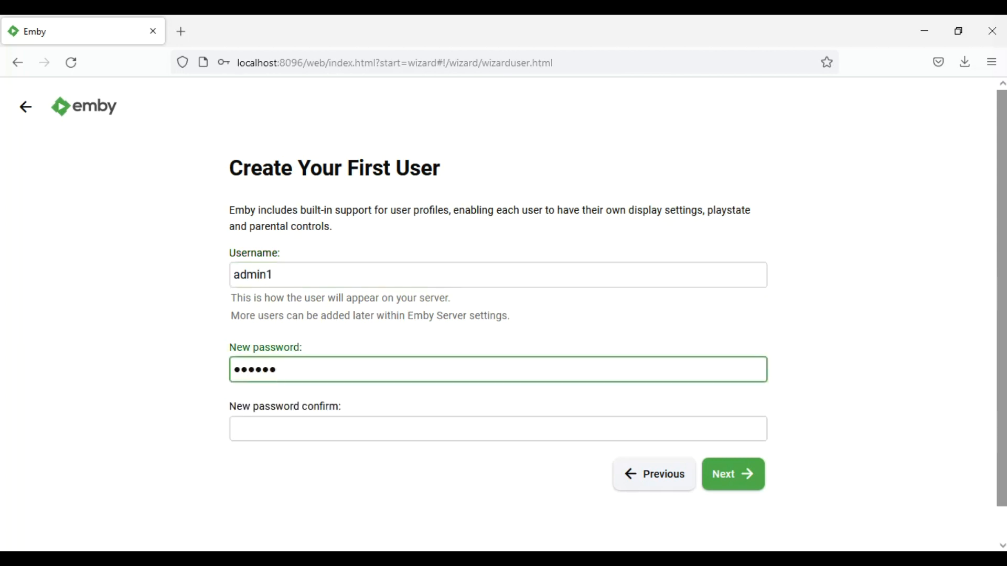
pyautogui.press('Tab')
pyautogui.write('••••••')
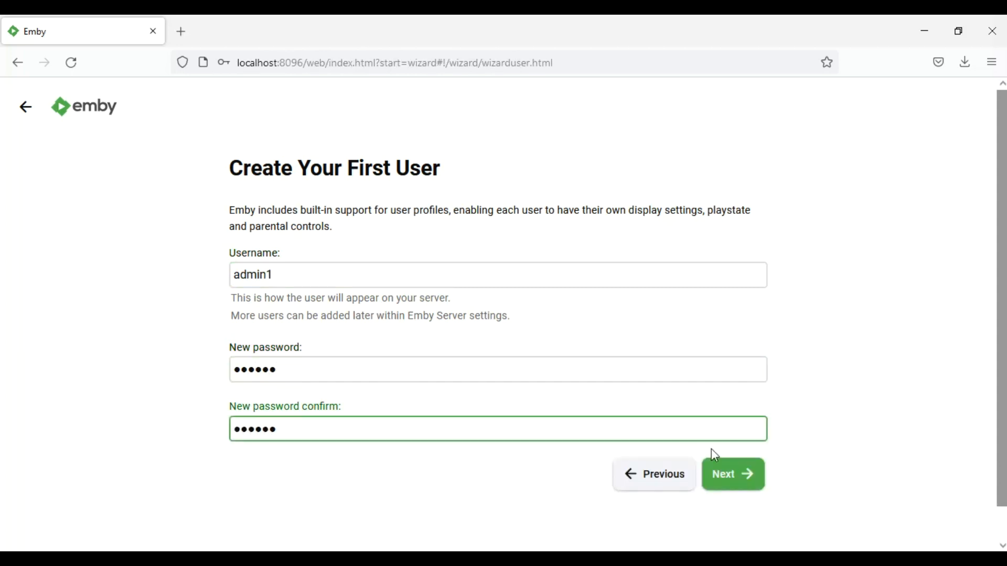
pyautogui.click(753, 485)
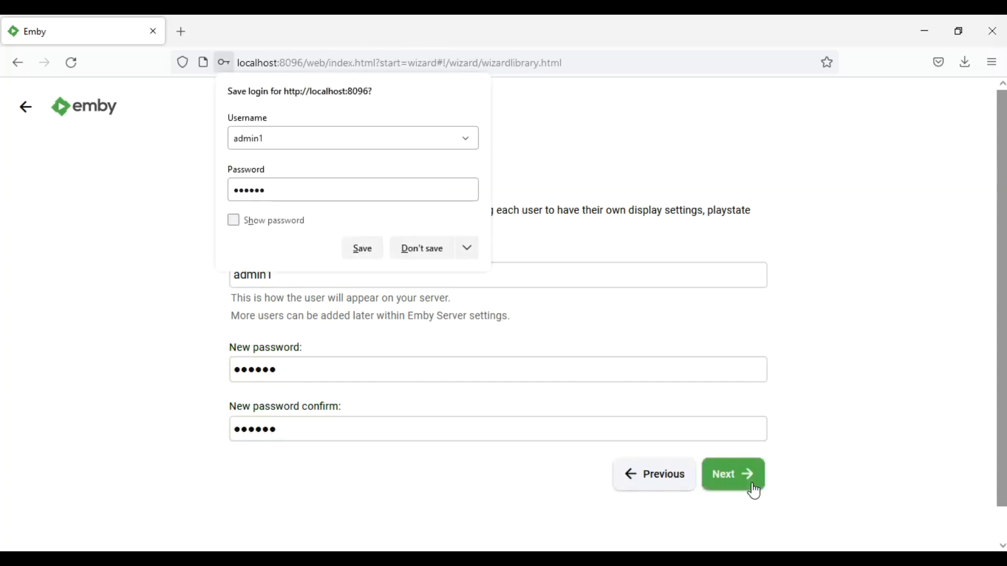
# - Decline saving the login, start a new library, and set its content type to Music videos
pyautogui.click(436, 255)
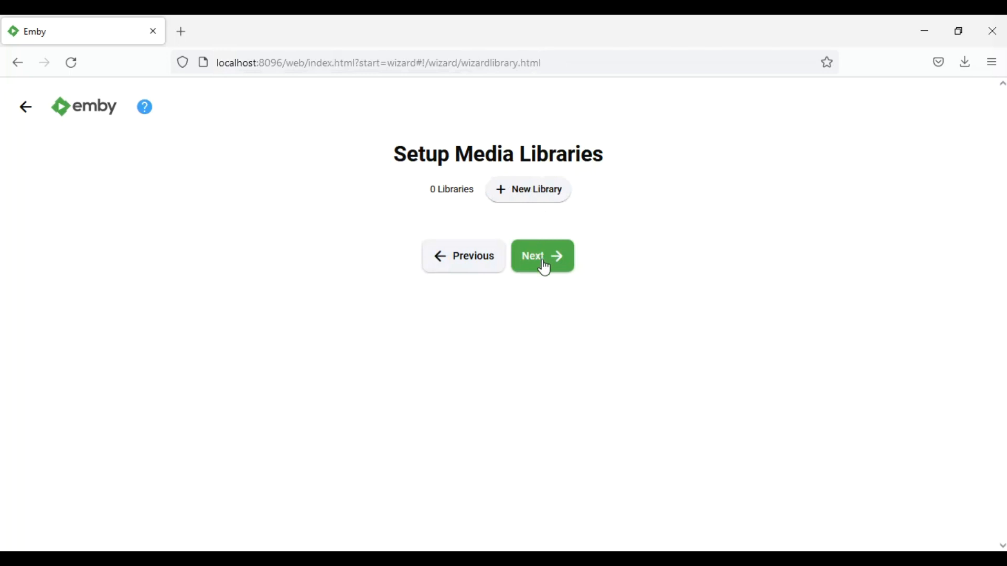
pyautogui.click(534, 197)
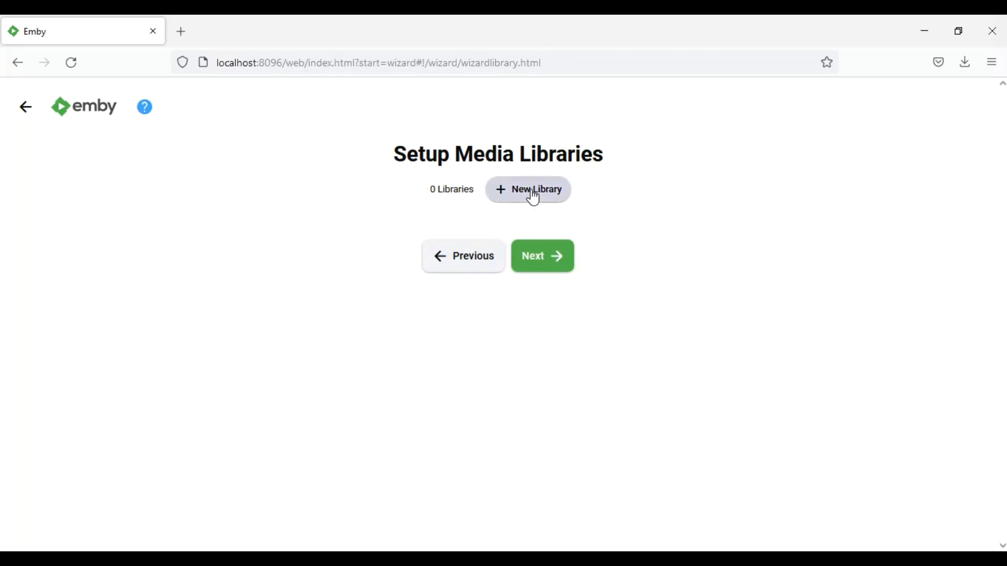
pyautogui.click(628, 215)
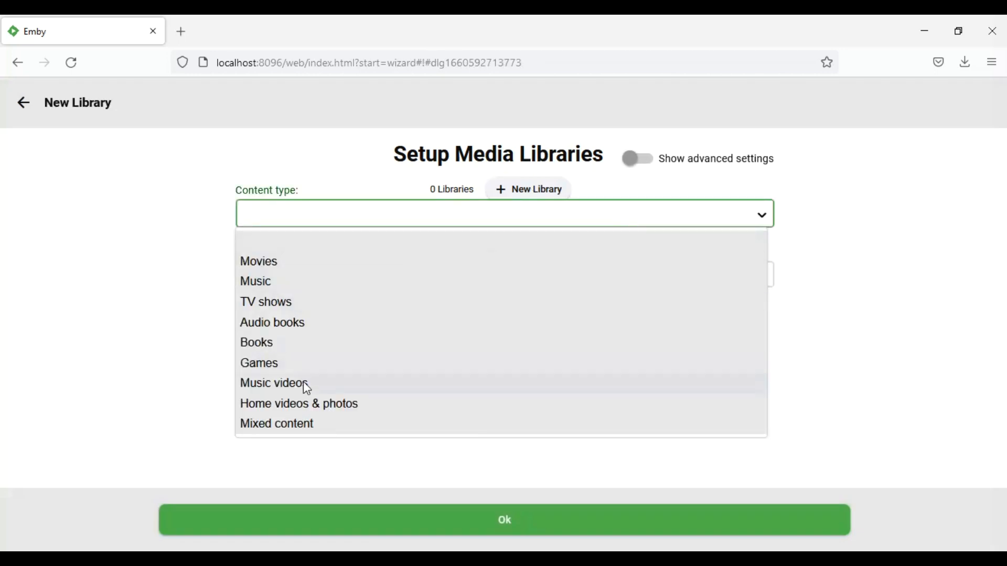
pyautogui.click(338, 430)
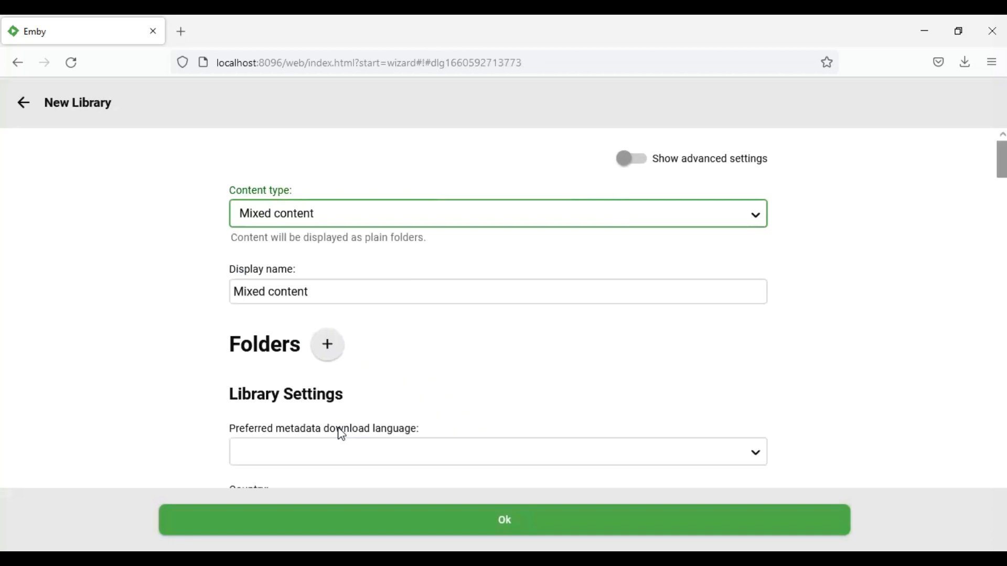
pyautogui.click(506, 223)
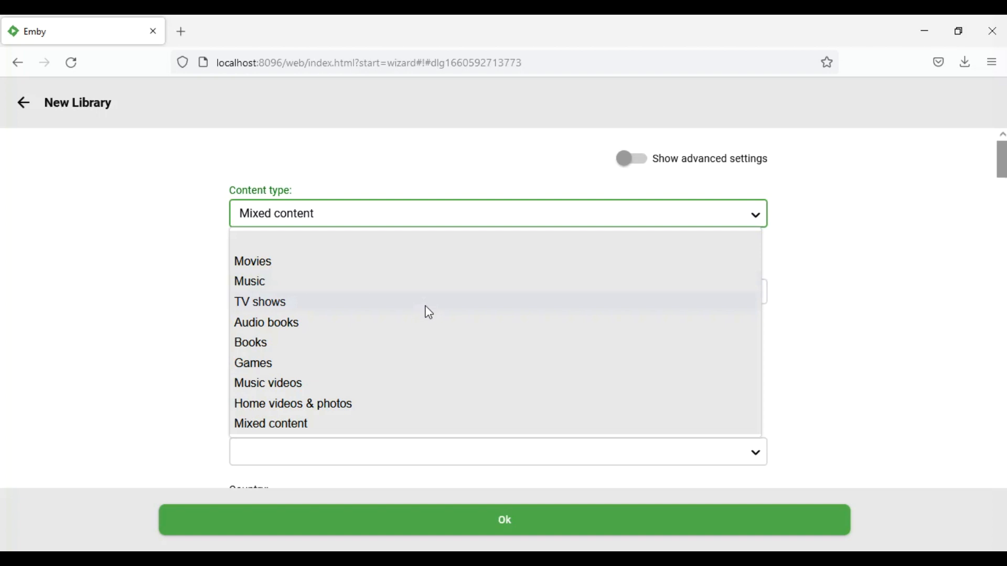
pyautogui.click(381, 383)
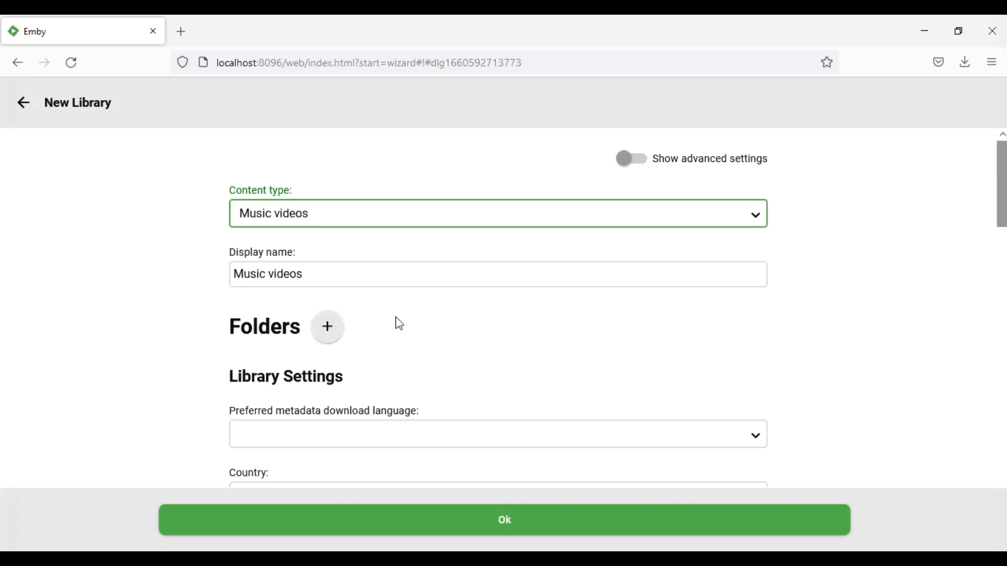
# - Add G:\Islamic as the library's folder and save the Music videos library
pyautogui.click(331, 332)
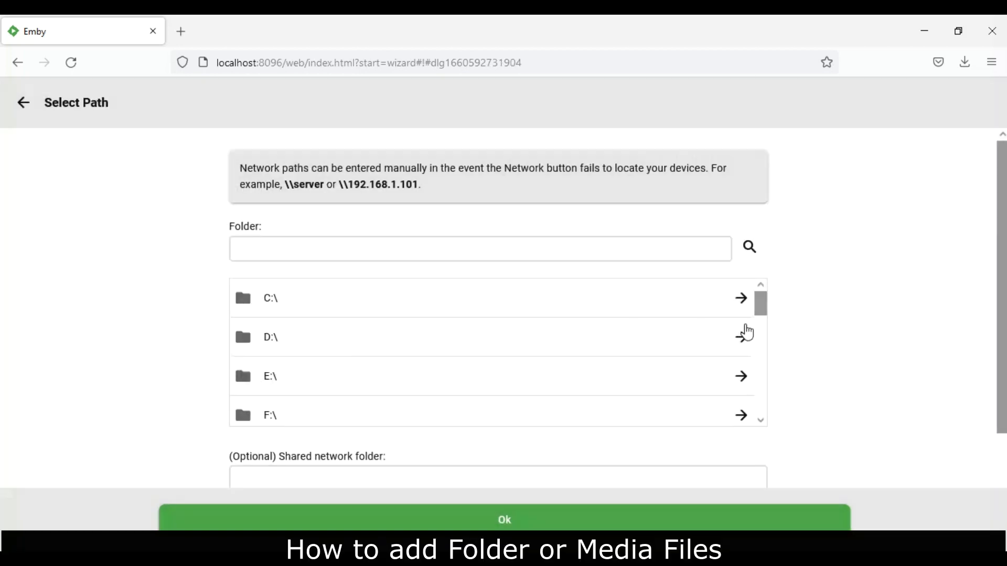
pyautogui.moveTo(760, 310); pyautogui.dragTo(766, 431)
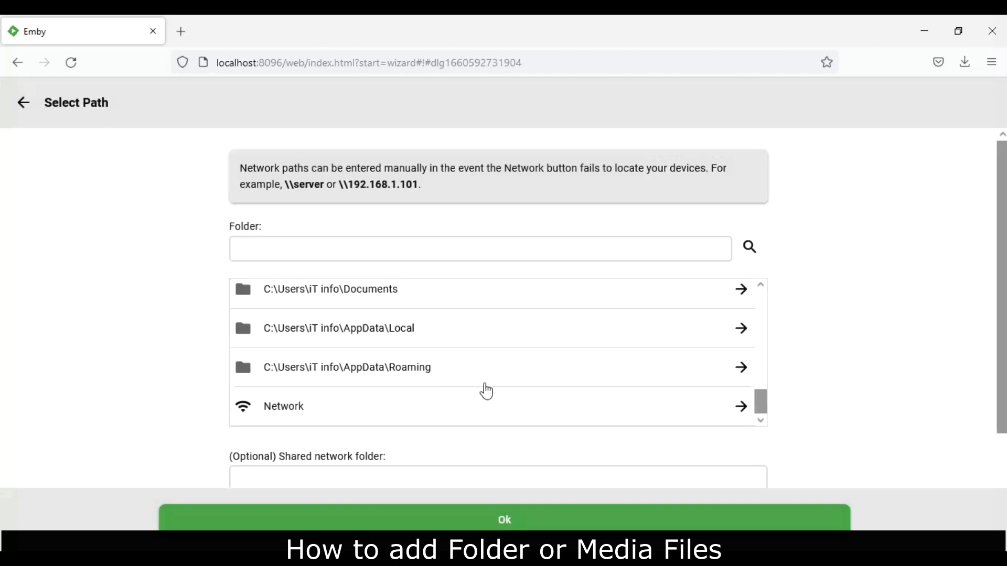
pyautogui.moveTo(763, 410); pyautogui.dragTo(762, 321)
pyautogui.click(628, 377)
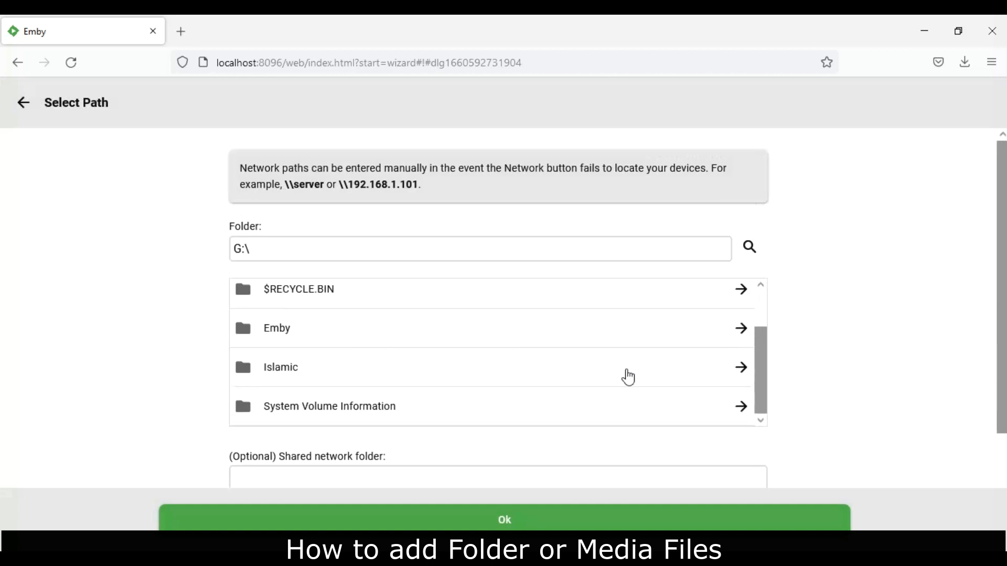
pyautogui.click(424, 373)
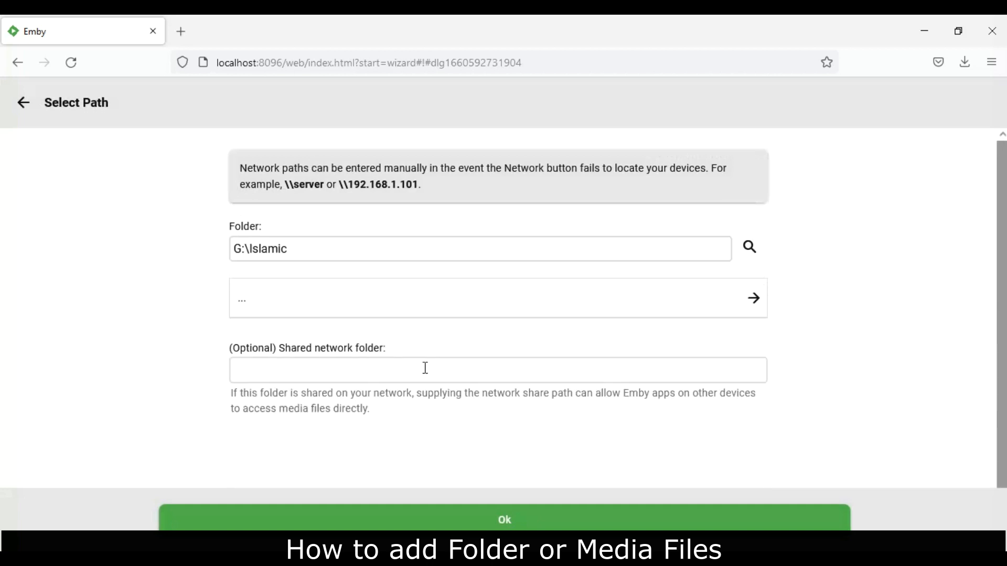
pyautogui.click(491, 520)
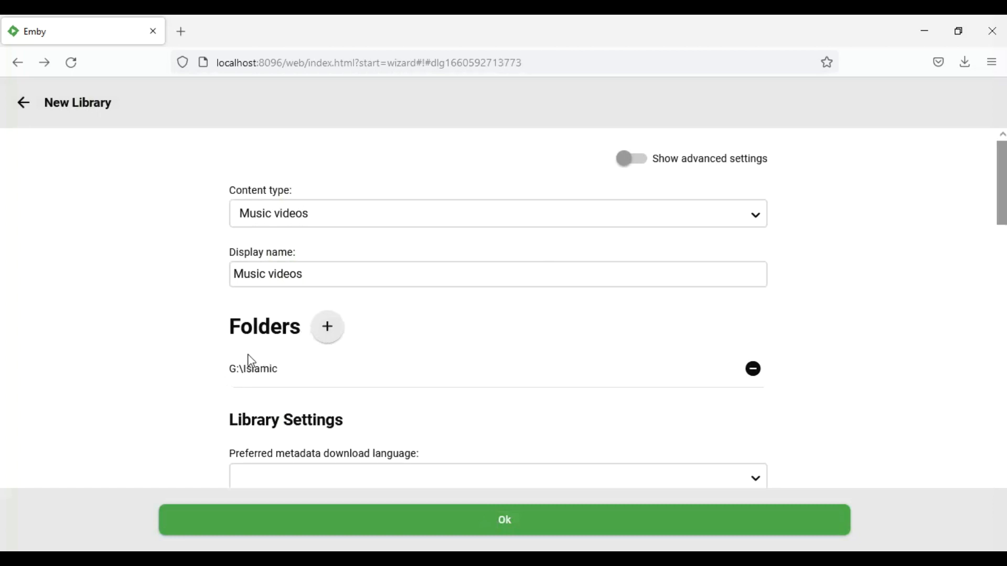
pyautogui.scroll(-1, 498, 314)
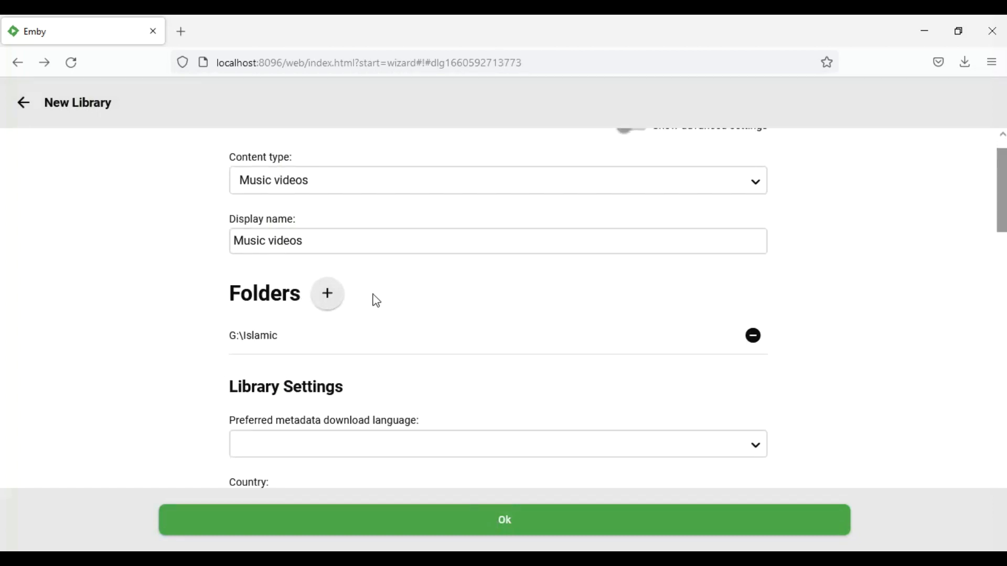
pyautogui.scroll(1, 373, 299)
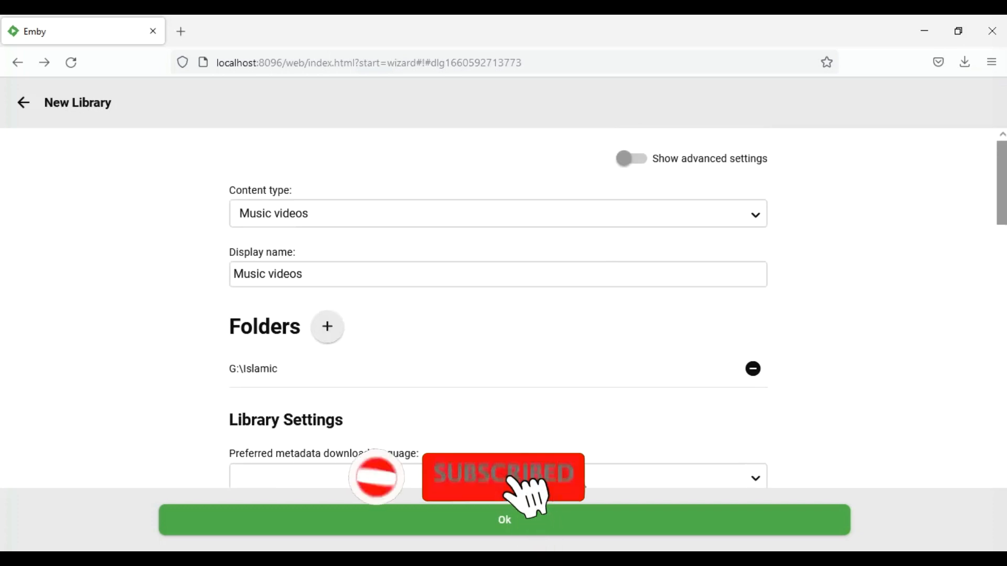
pyautogui.scroll(-3, 498, 315)
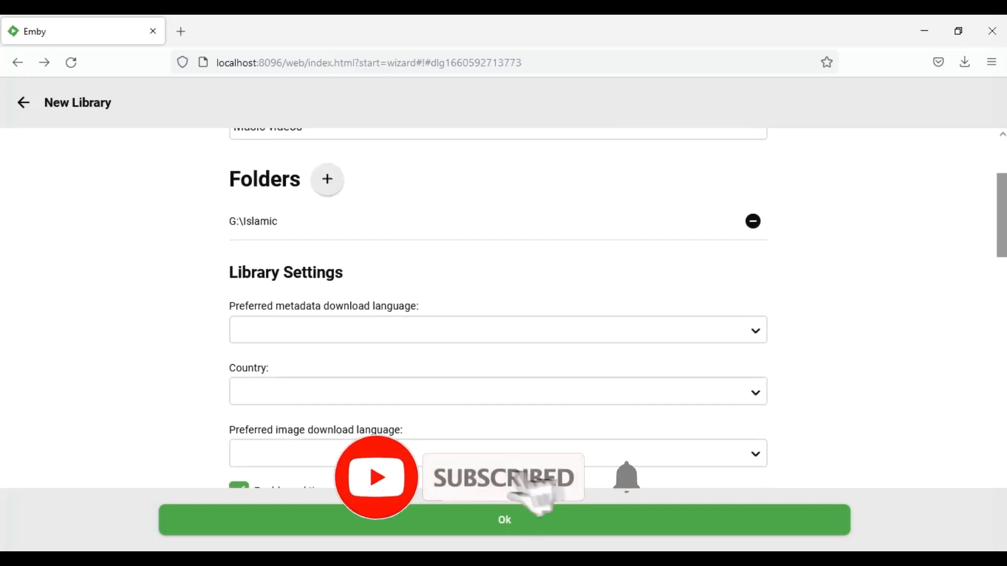
pyautogui.click(458, 519)
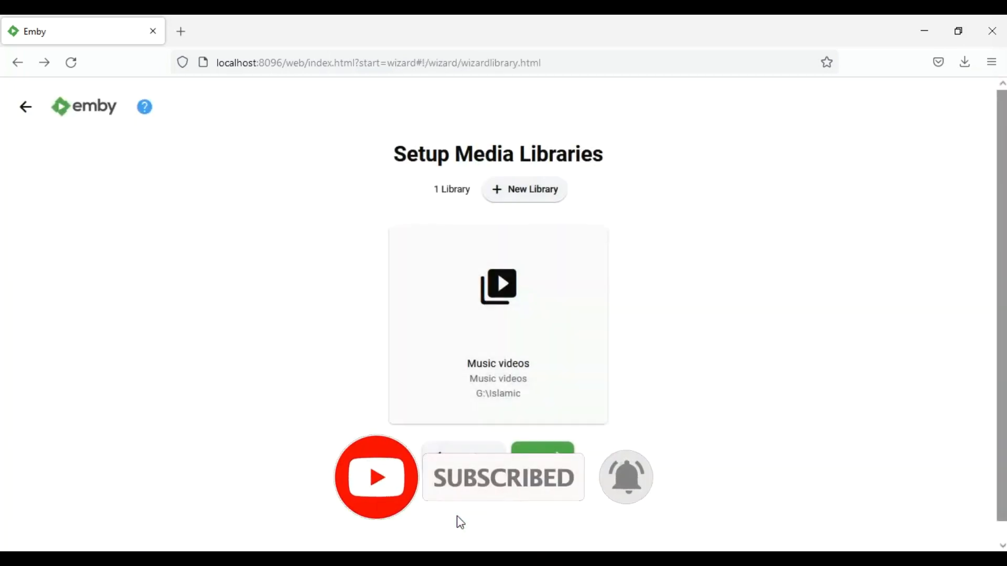
# - Keep English metadata and automatic port mapping defaults, accept the terms of service, and finish
pyautogui.click(543, 461)
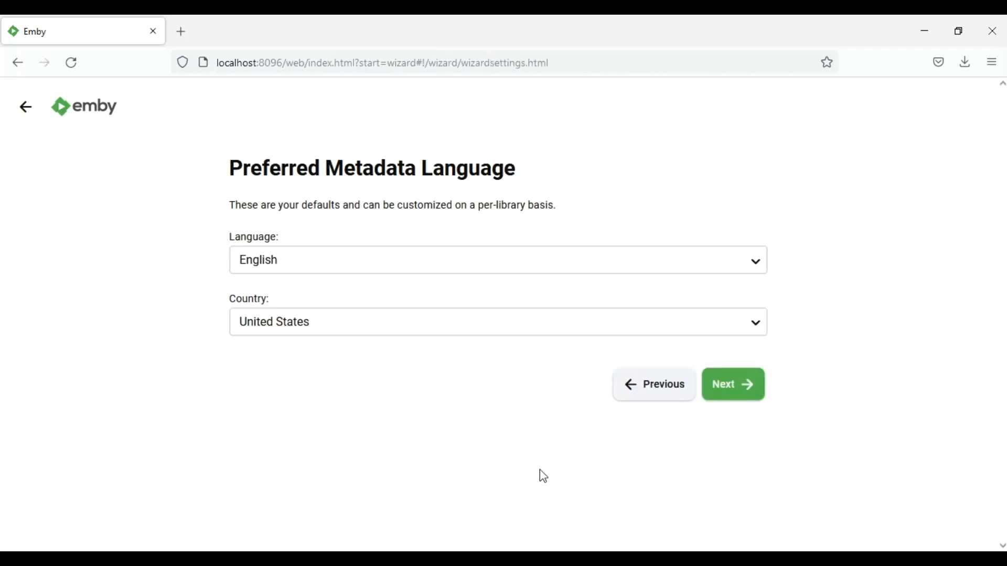
pyautogui.click(750, 392)
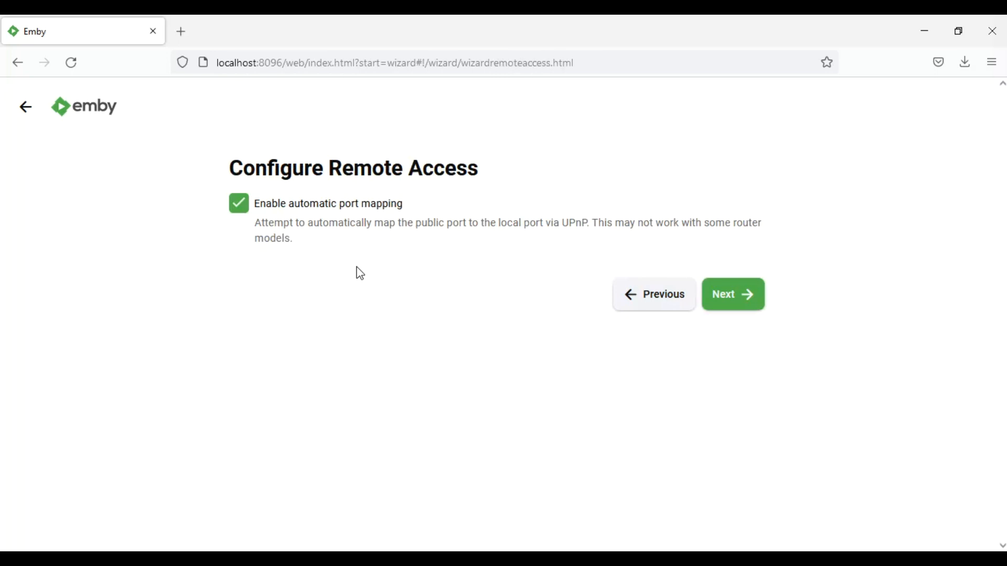
pyautogui.click(742, 301)
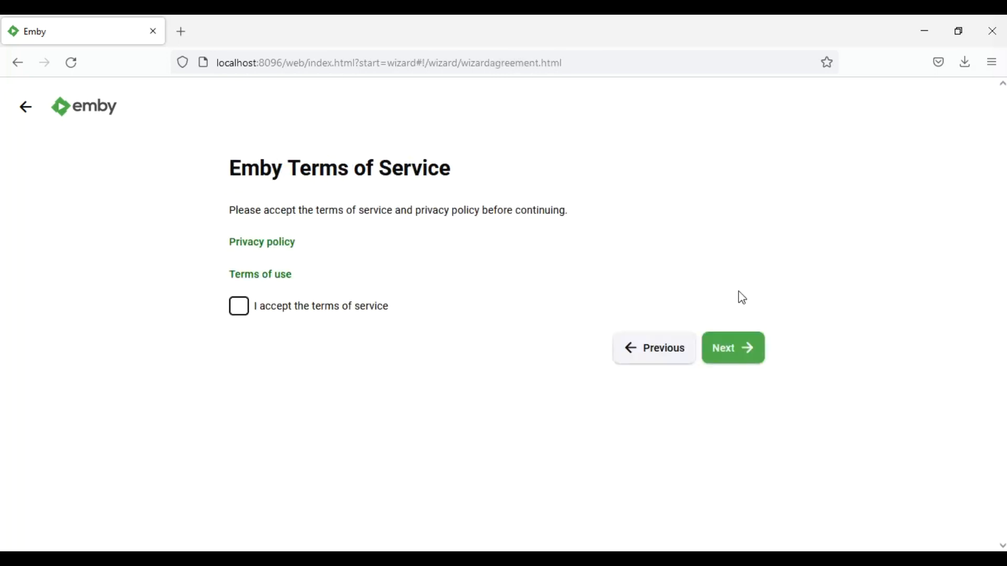
pyautogui.click(239, 314)
pyautogui.click(743, 350)
pyautogui.click(741, 336)
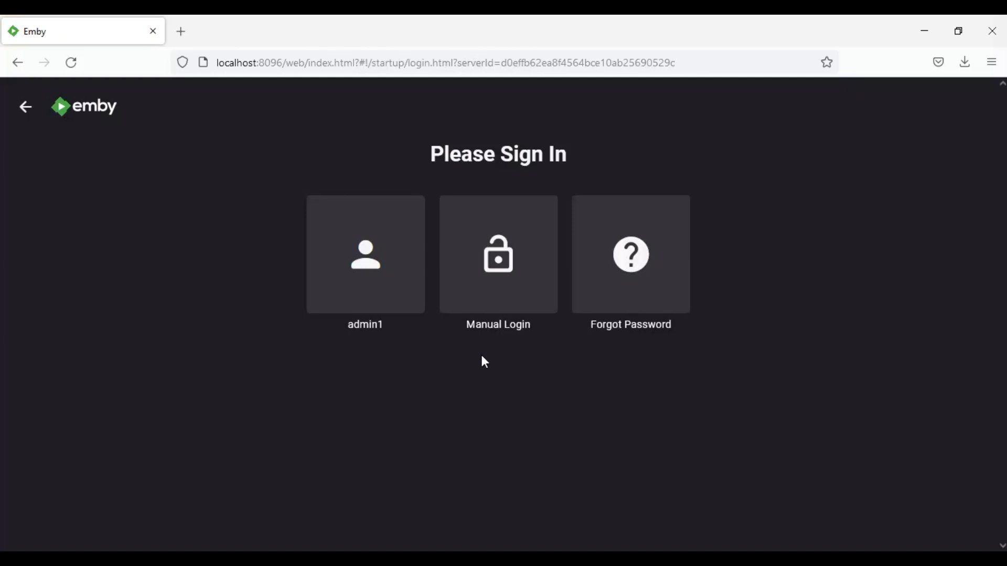
# - Sign in as the admin user with the account password and decline saving the login
pyautogui.click(349, 257)
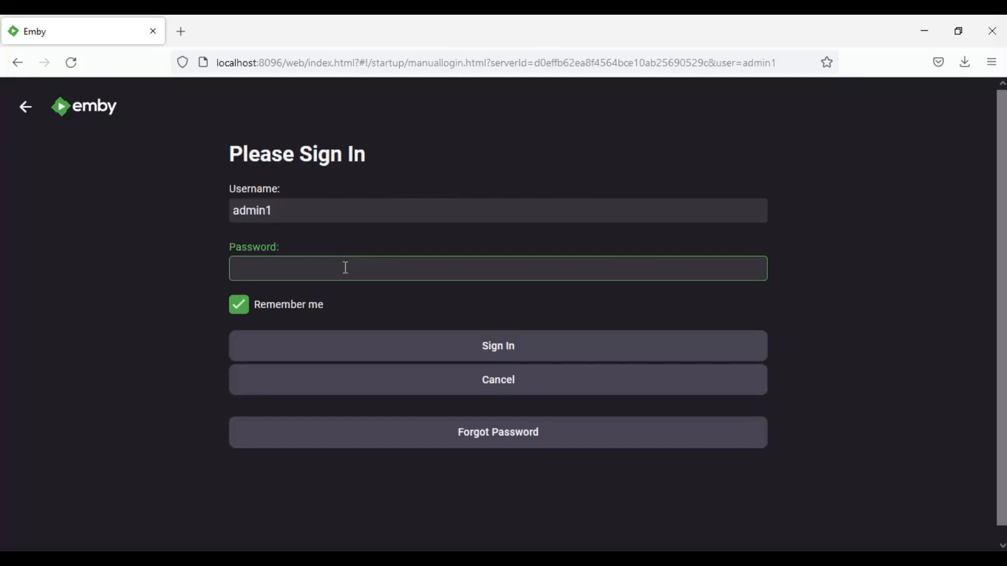
pyautogui.write('admin1')
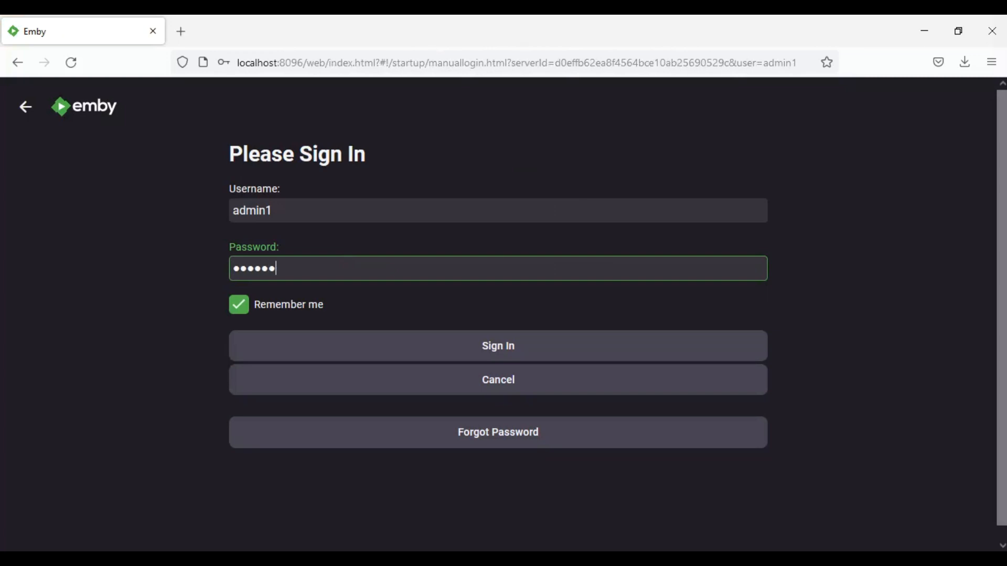
pyautogui.press('Return')
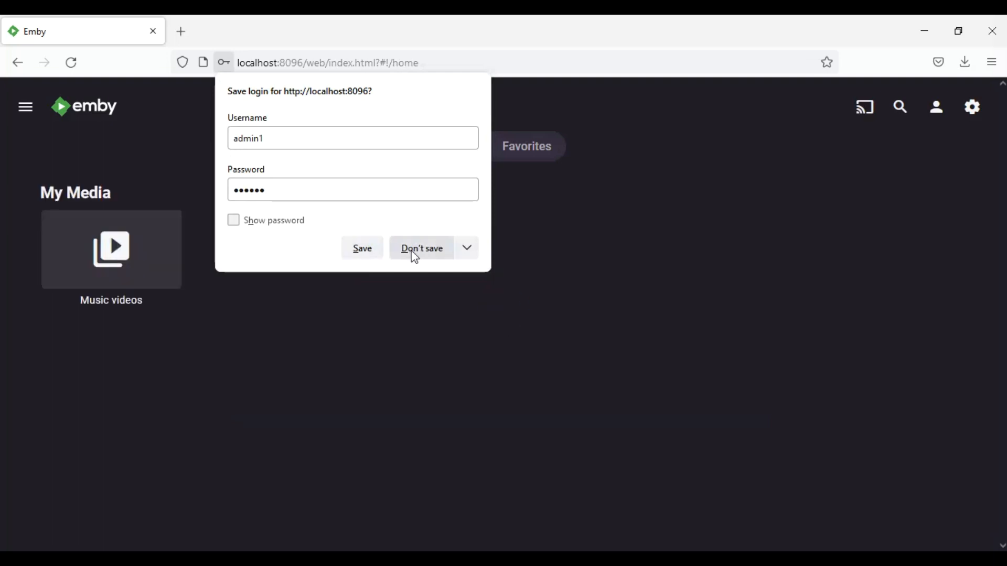
pyautogui.click(414, 255)
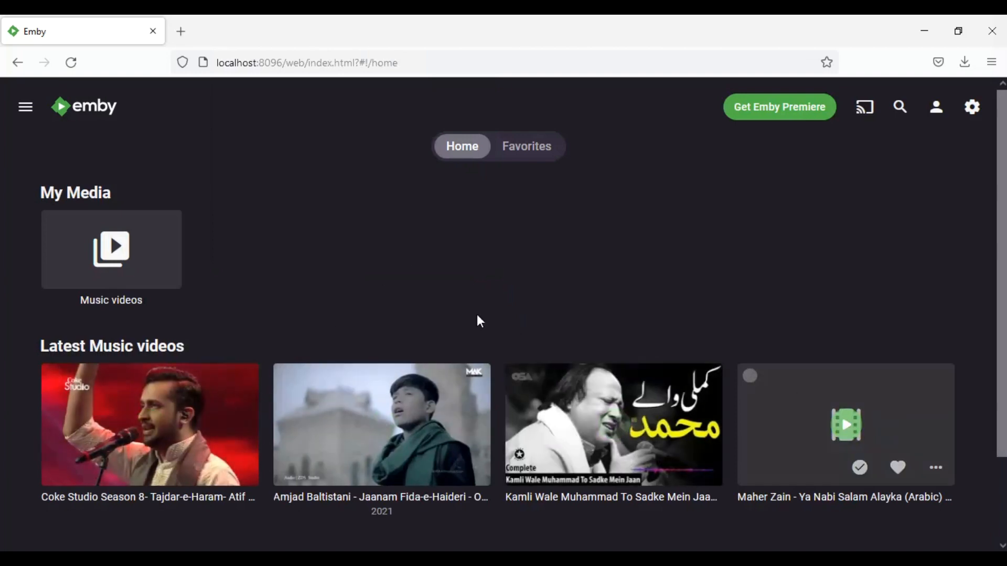
pyautogui.scroll(-1, 494, 227)
pyautogui.scroll(1, 494, 227)
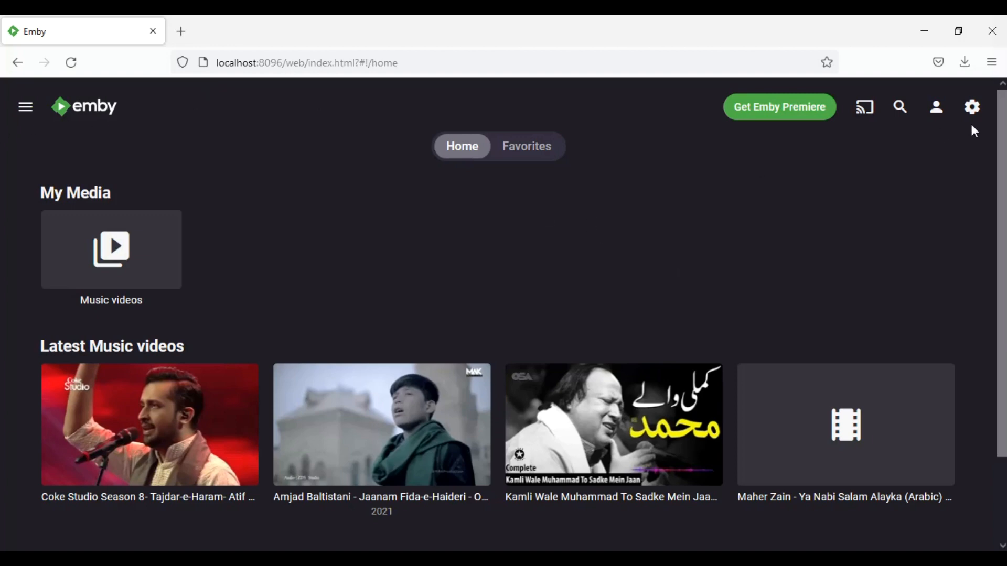
# - Go through the dashboard to Settings and open the Users list under Server
pyautogui.click(971, 109)
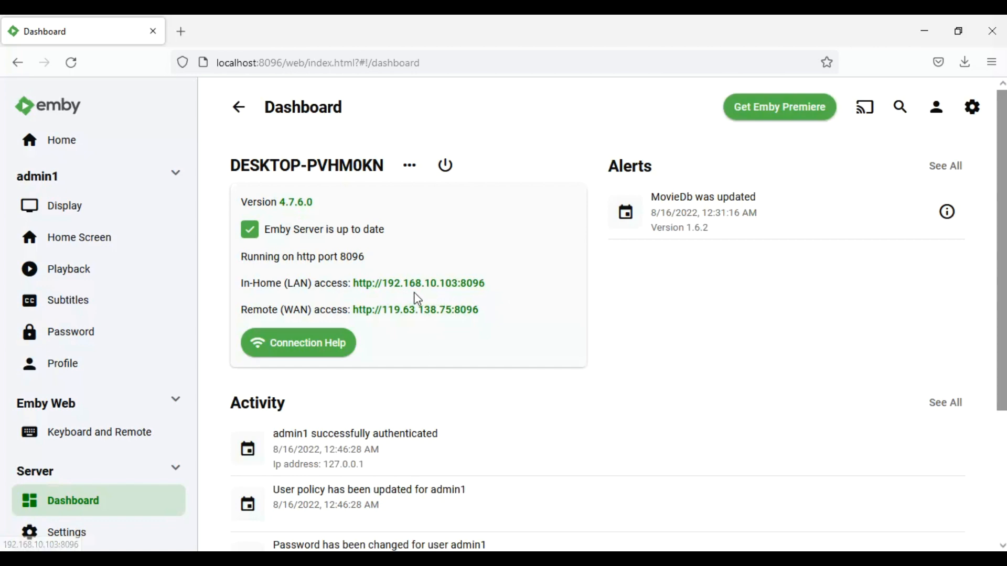
pyautogui.click(460, 298)
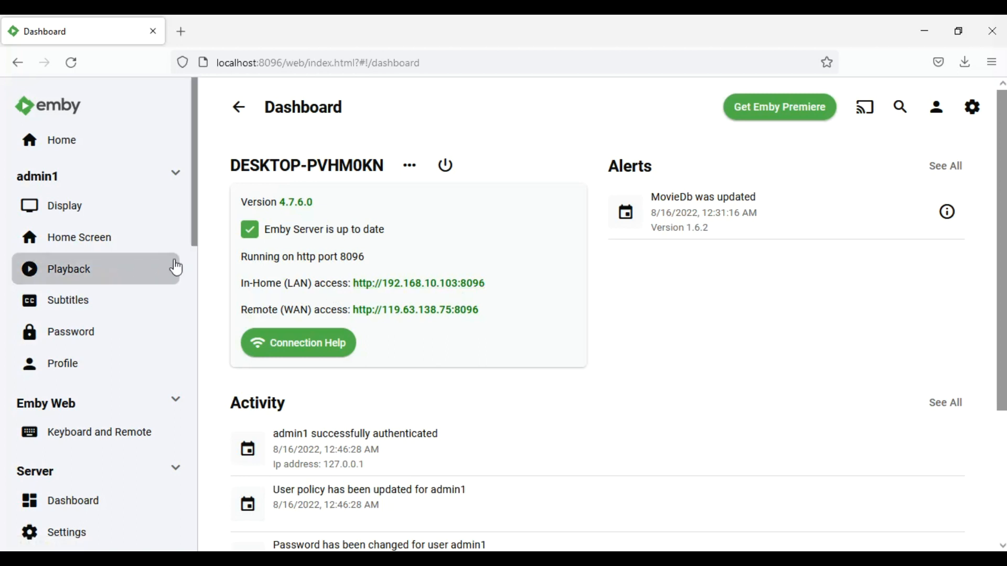
pyautogui.moveTo(196, 232); pyautogui.dragTo(190, 325)
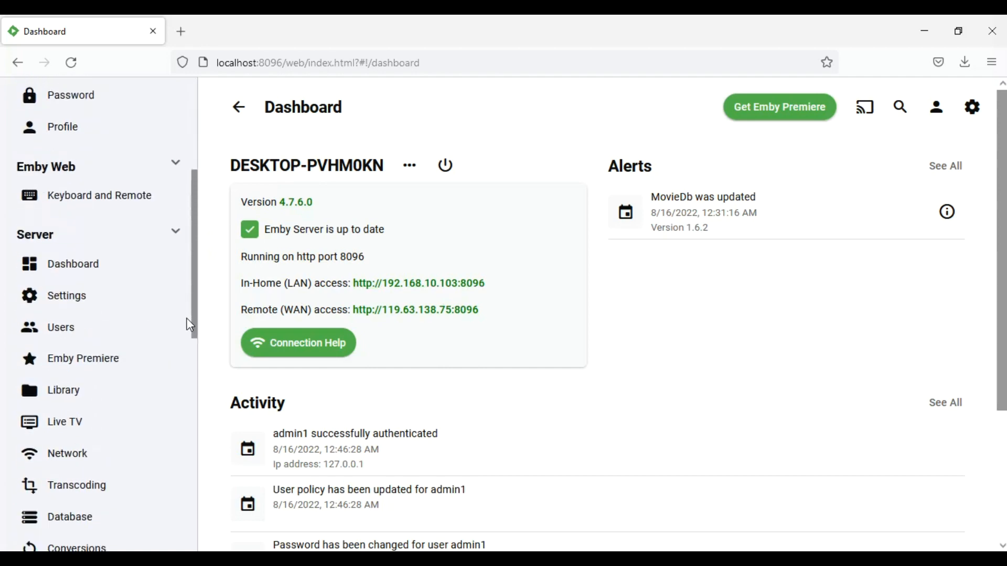
pyautogui.click(85, 296)
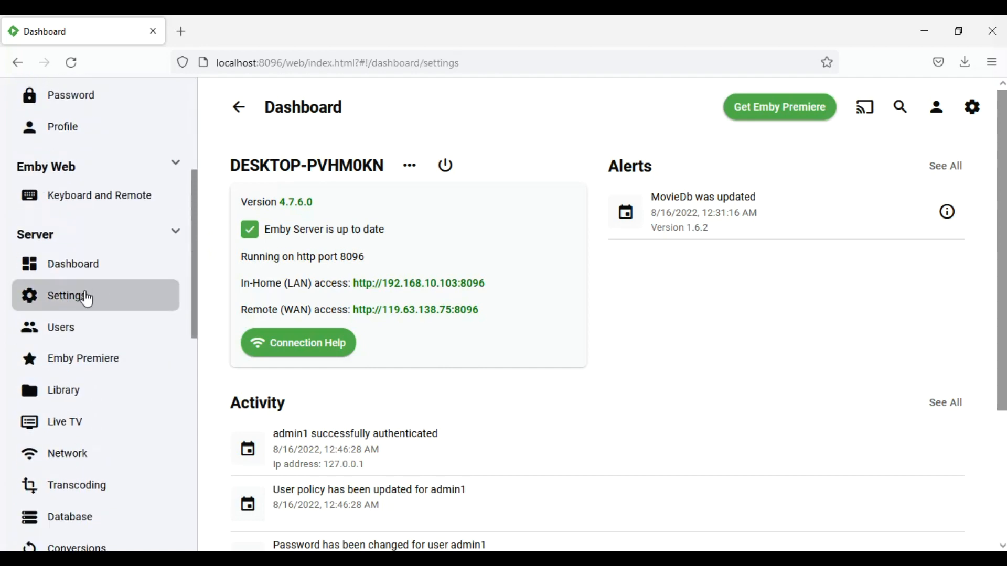
pyautogui.click(89, 329)
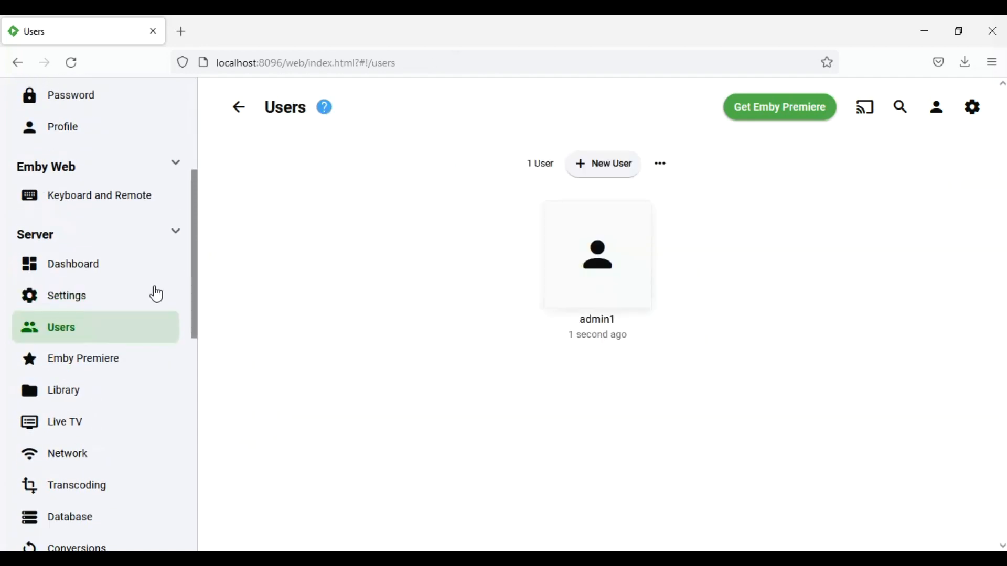
# - Create a new user named 'media' with access to all libraries
pyautogui.click(628, 169)
pyautogui.click(435, 210)
pyautogui.write('media')
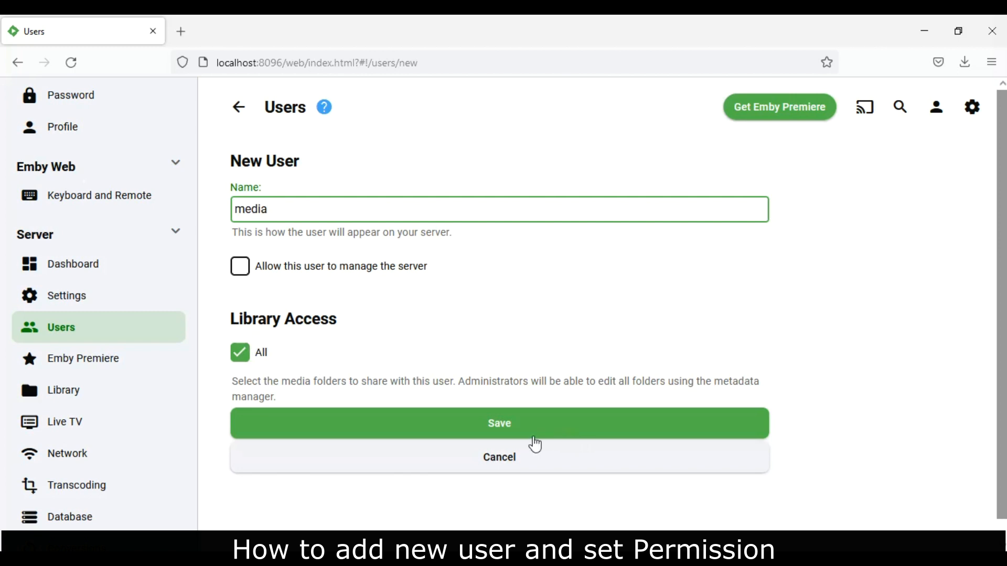
pyautogui.click(536, 438)
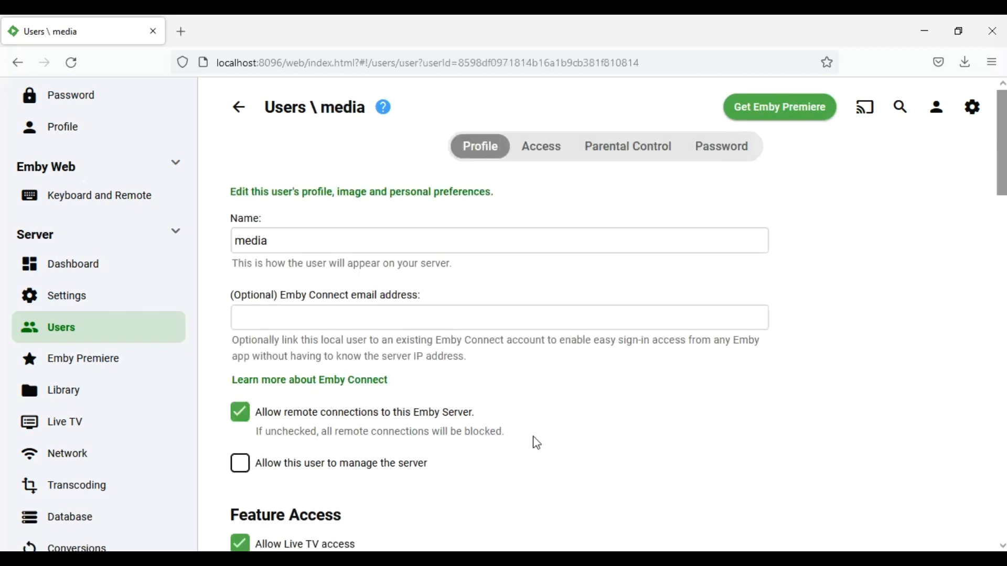
# - Review the media user's Access, Parental Control, Password and Profile settings
pyautogui.click(555, 157)
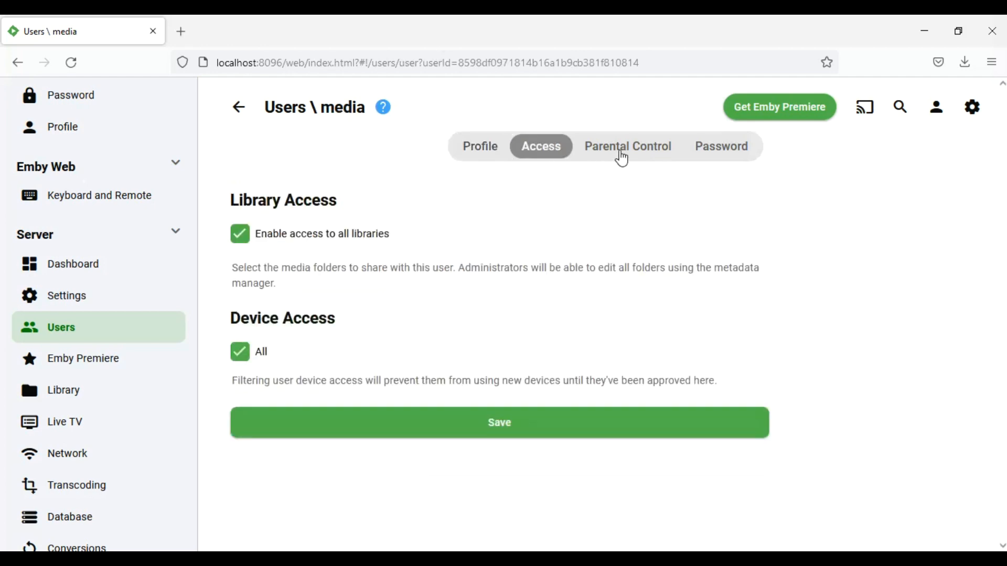
pyautogui.click(621, 158)
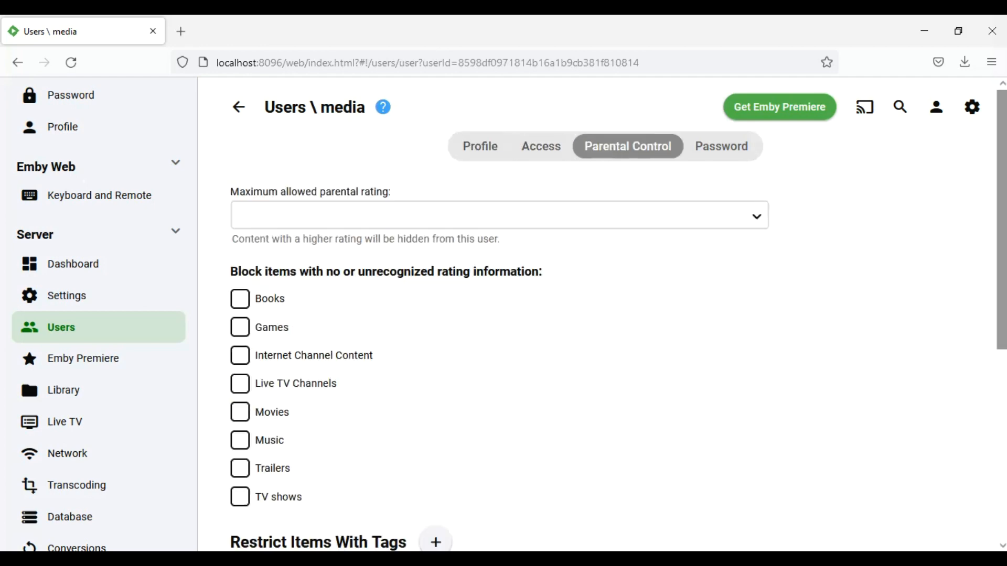
pyautogui.scroll(-5, 799, 194)
pyautogui.scroll(5, 603, 314)
pyautogui.click(728, 156)
pyautogui.click(495, 149)
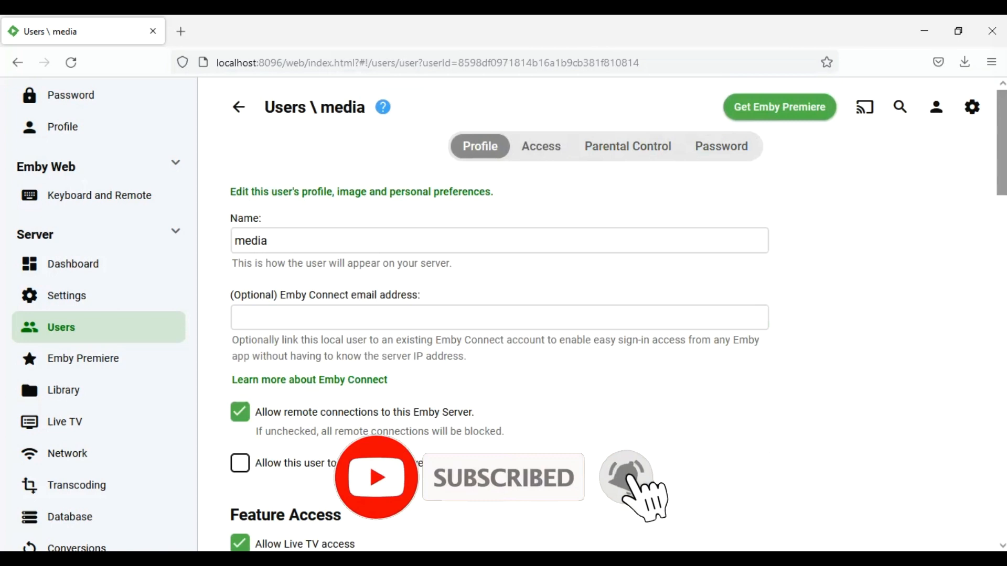
# - Save the media user's profile permission settings
pyautogui.scroll(-4, 911, 220)
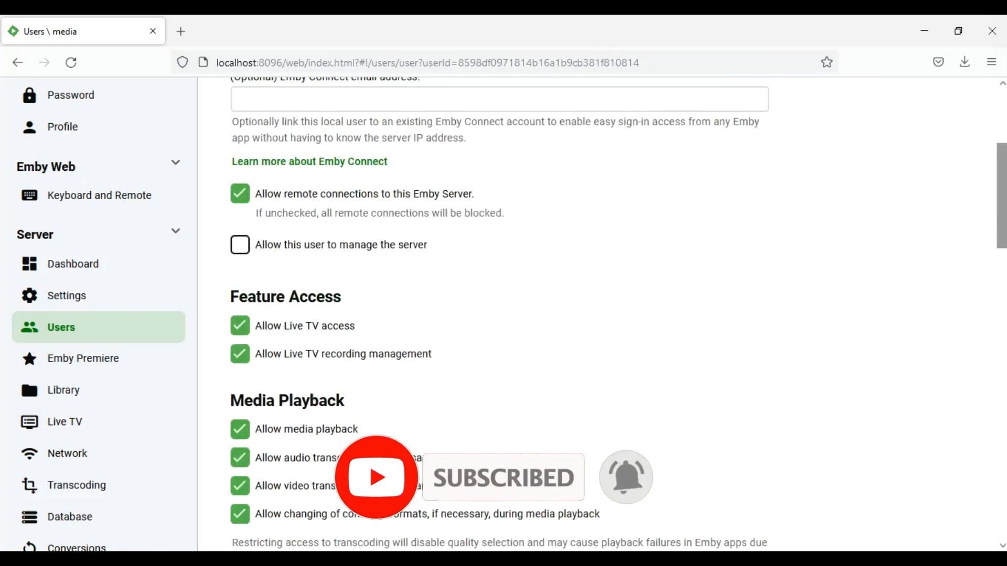
pyautogui.scroll(-3, 618, 315)
pyautogui.scroll(-4, 618, 315)
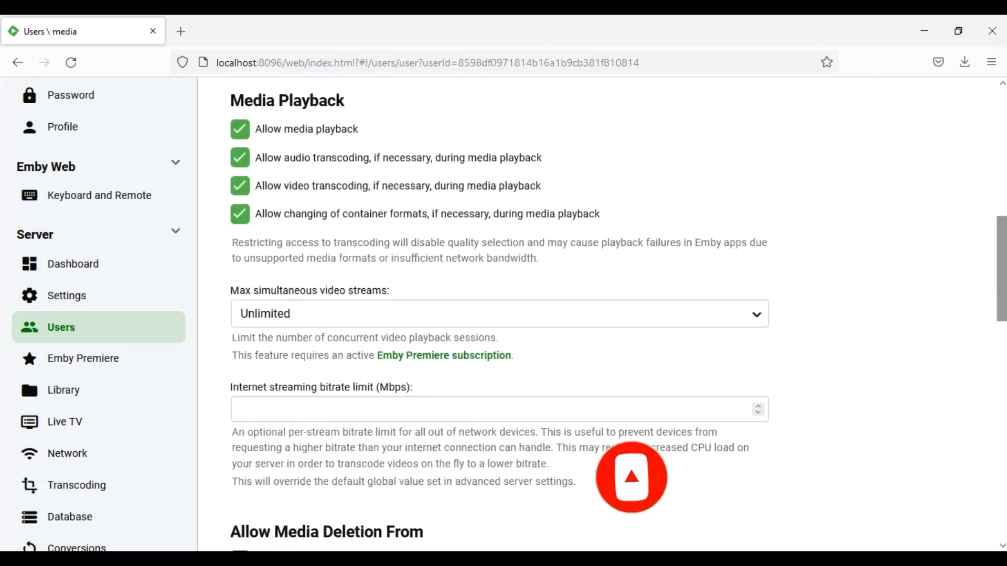
pyautogui.scroll(-5, 687, 323)
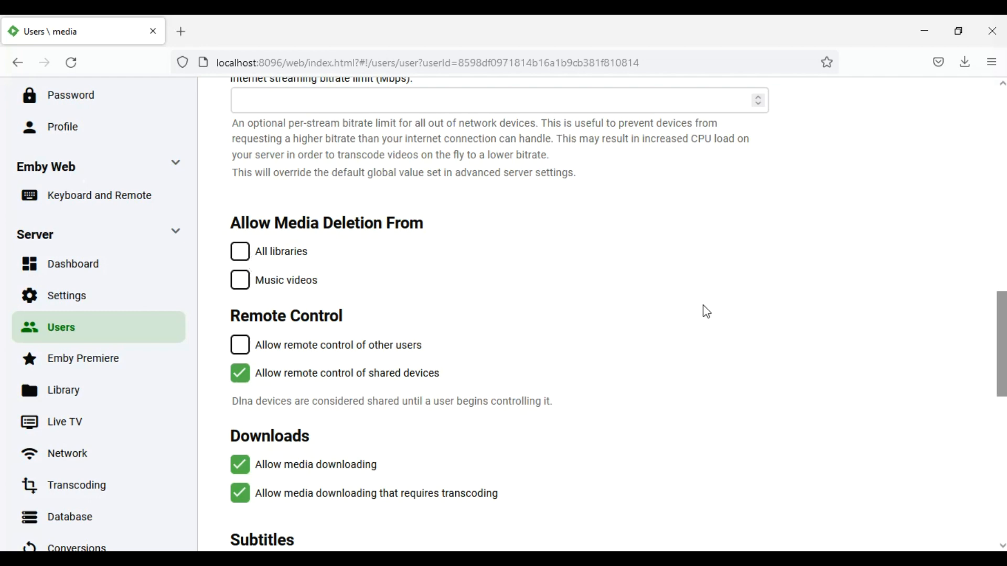
pyautogui.scroll(-3, 697, 315)
pyautogui.scroll(-5, 618, 314)
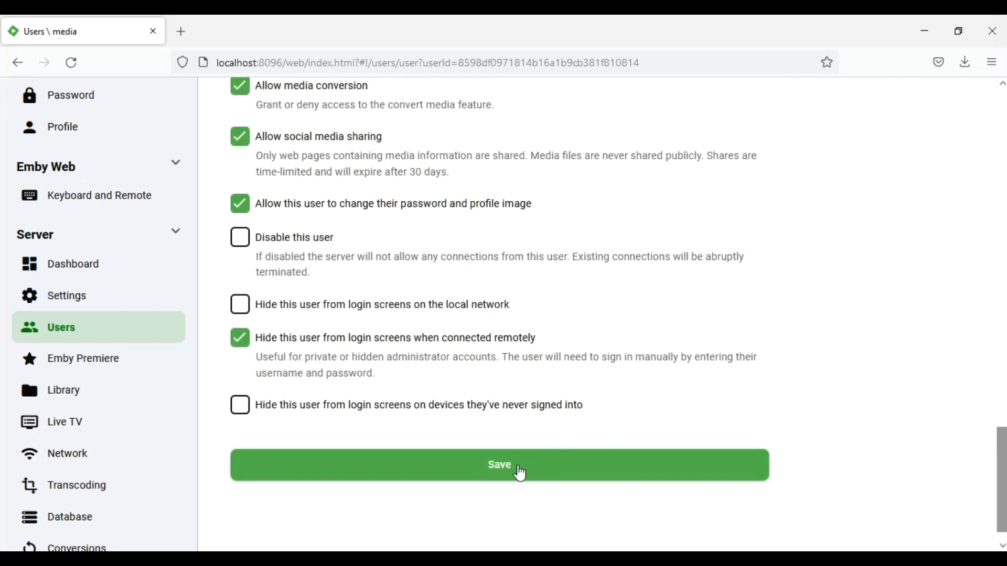
pyautogui.click(520, 473)
# - In Network settings, set the local http port to 88 and local https port to 89
pyautogui.click(64, 456)
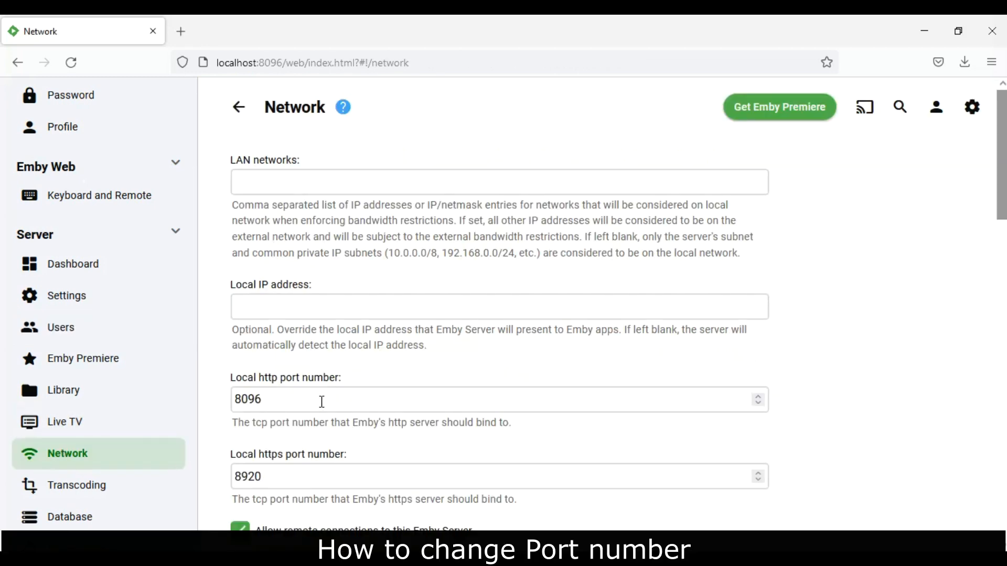
pyautogui.doubleClick(321, 402)
pyautogui.write('88')
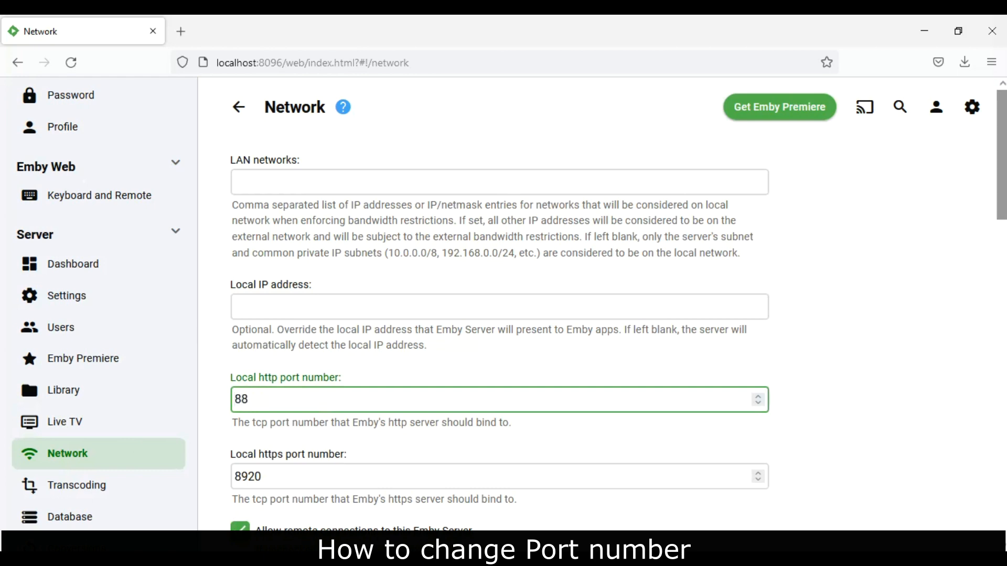
pyautogui.doubleClick(301, 476)
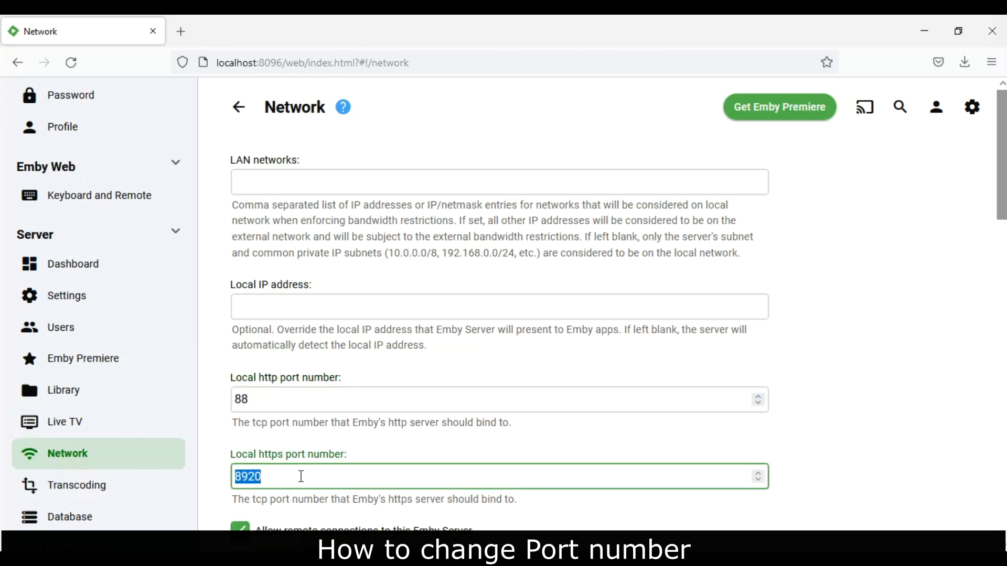
pyautogui.write('89')
# - Set the public http port to 88 and the public https port to 89
pyautogui.scroll(-9, 429, 309)
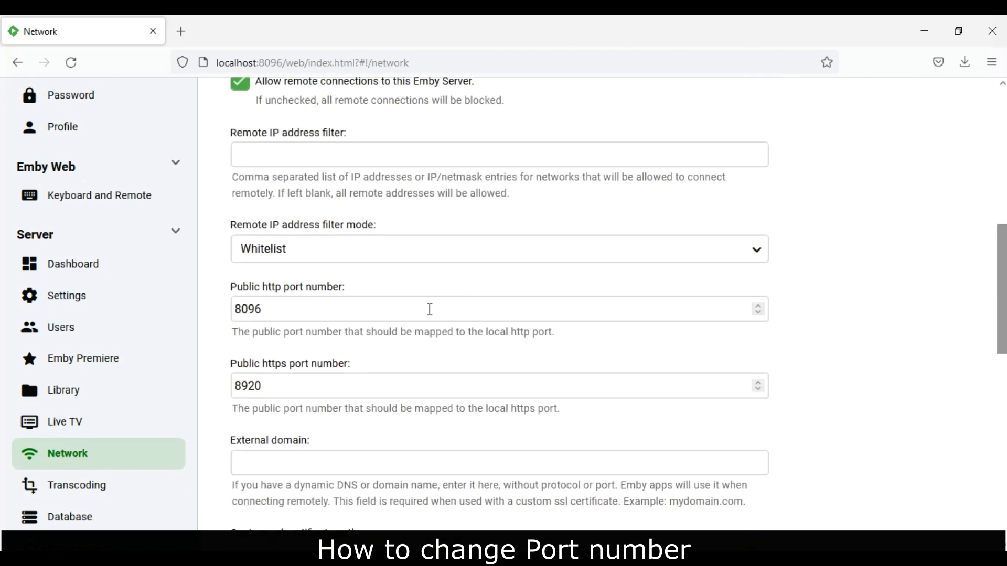
pyautogui.doubleClick(416, 312)
pyautogui.write('88')
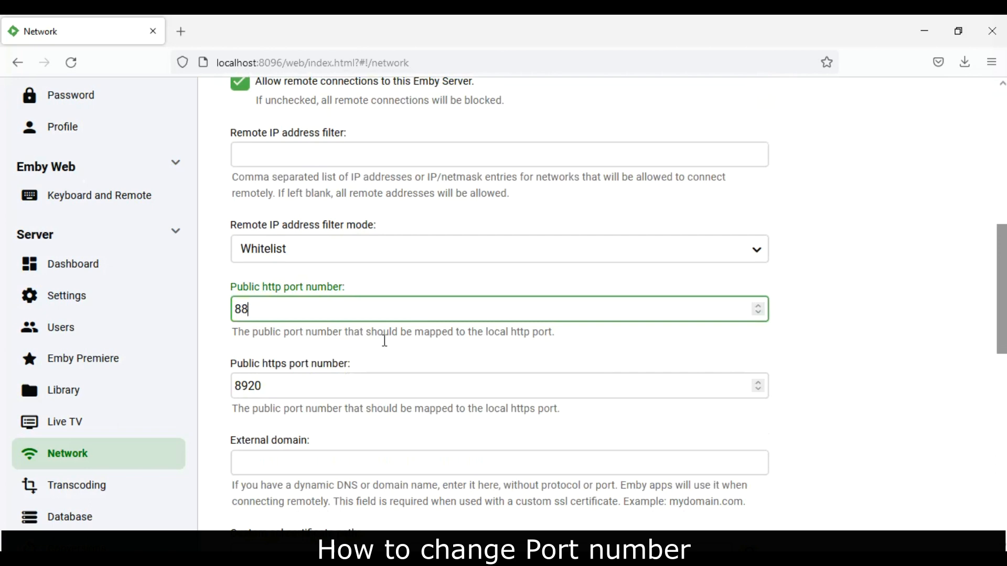
pyautogui.click(367, 379)
pyautogui.press('BackSpace')
pyautogui.press('BackSpace')
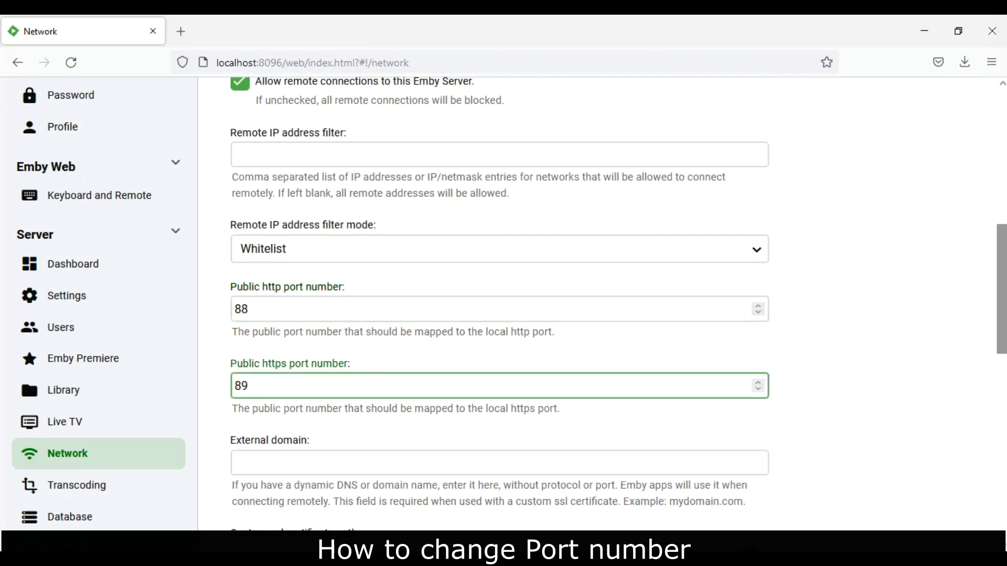
# - Save the network settings, allowing the server site to send notifications
pyautogui.scroll(-10, 715, 450)
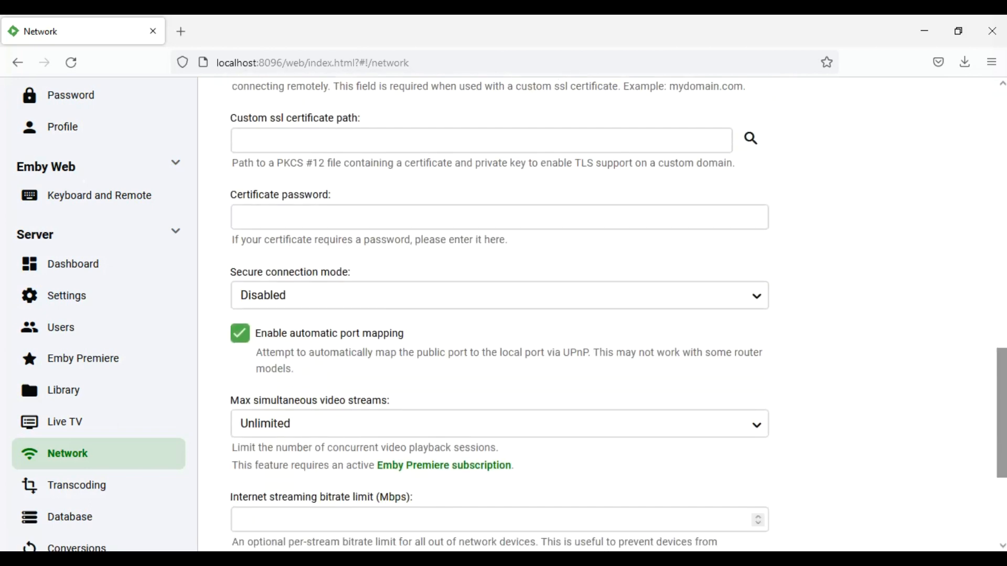
pyautogui.click(551, 449)
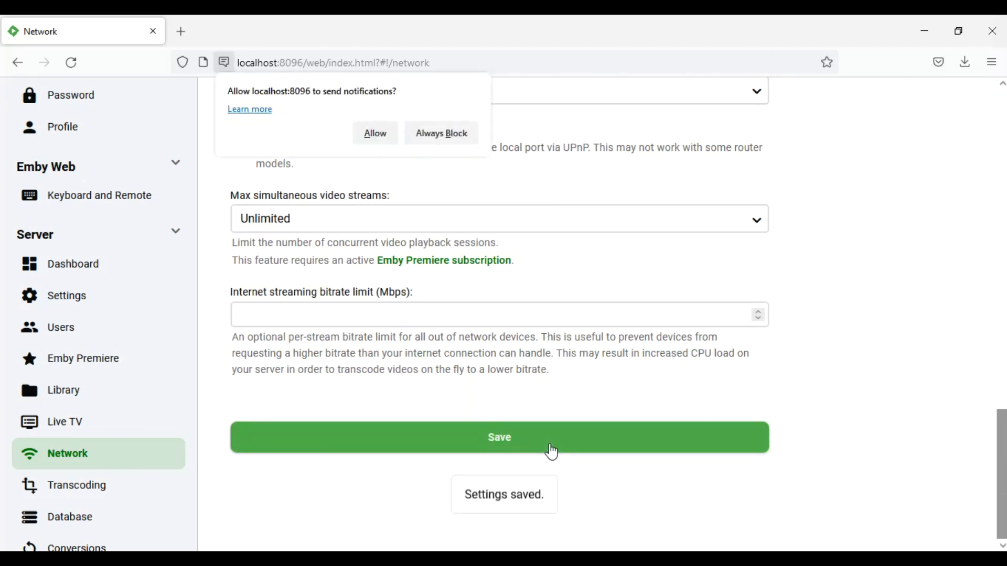
pyautogui.click(371, 136)
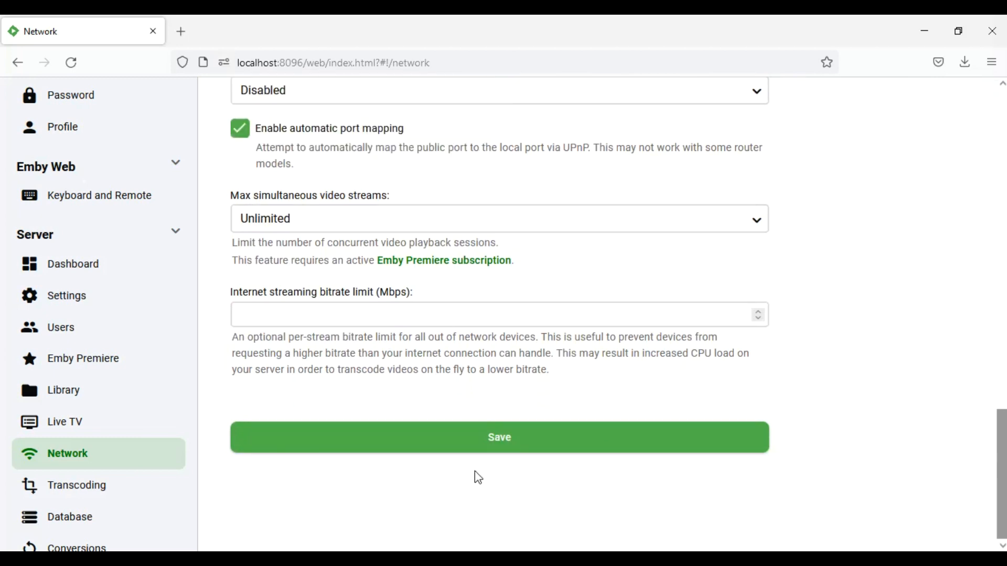
pyautogui.click(489, 449)
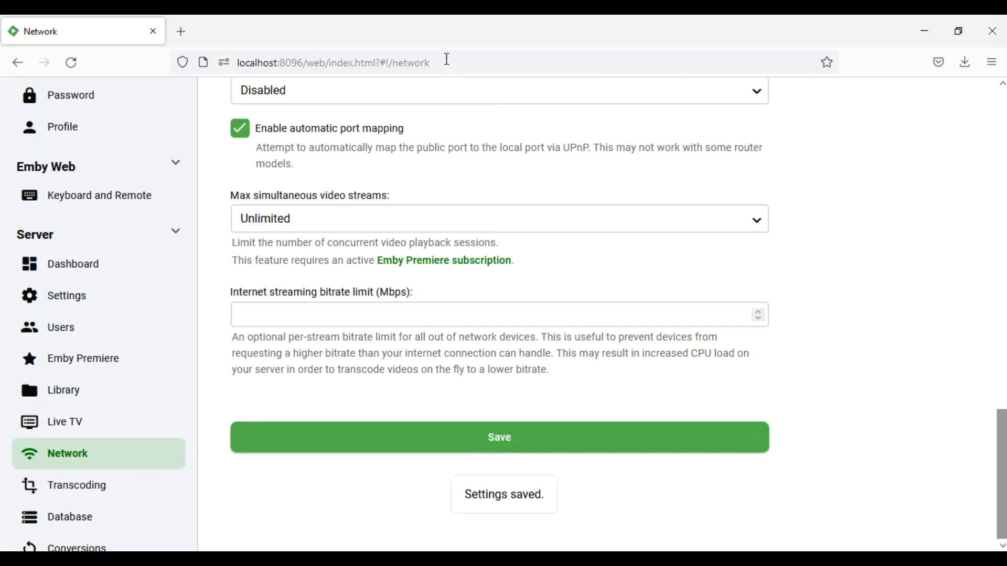
pyautogui.moveTo(446, 59); pyautogui.dragTo(285, 81)
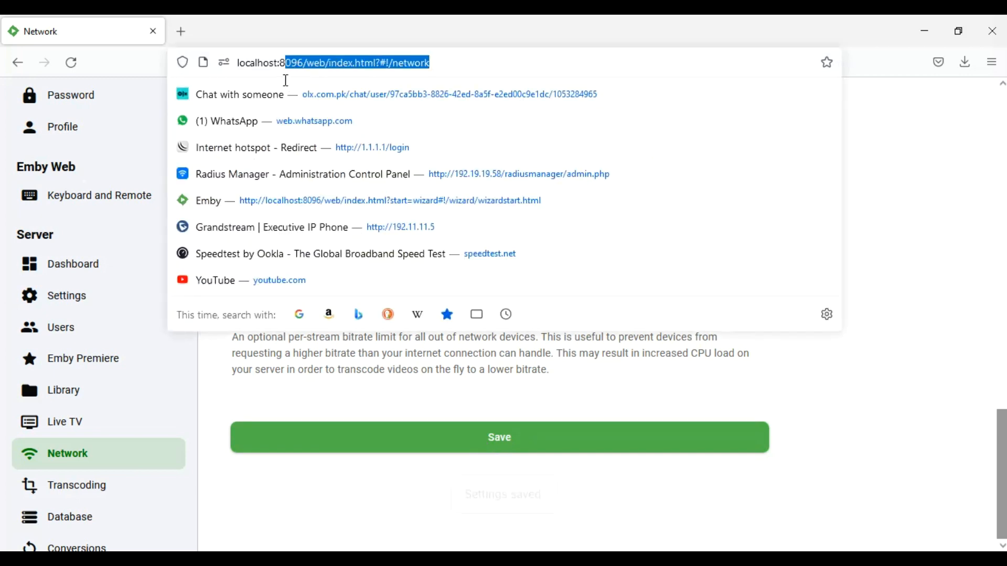
# - Point the browser at the server's new address, localhost:88
pyautogui.write('88')
pyautogui.press('Return')
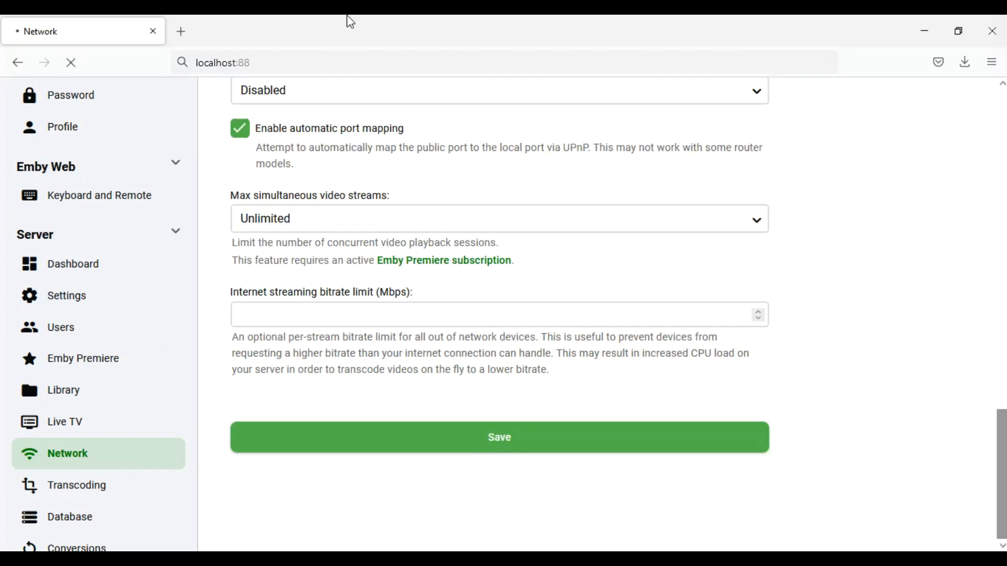
pyautogui.doubleClick(993, 159)
pyautogui.scroll(10, 499, 315)
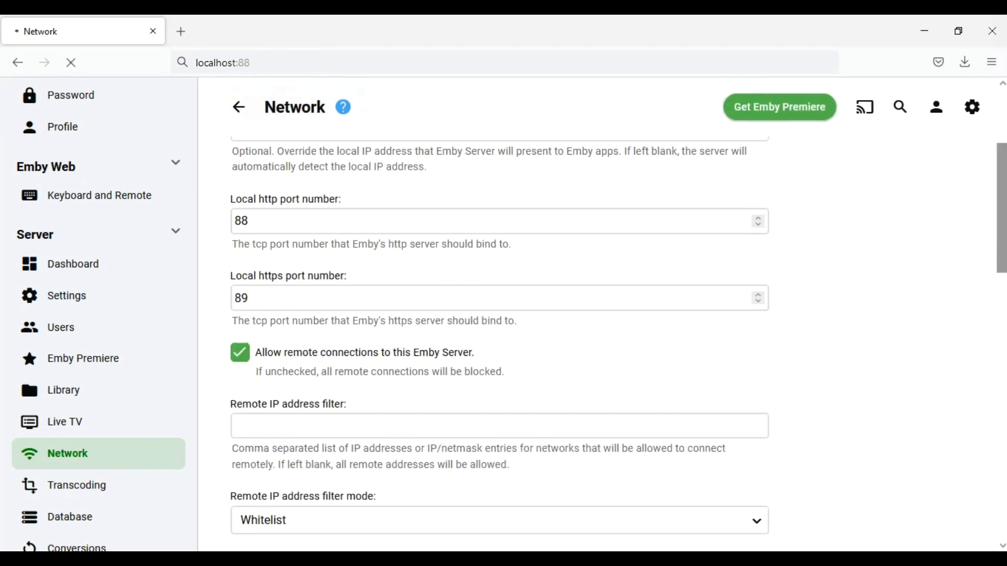
pyautogui.scroll(3, 499, 315)
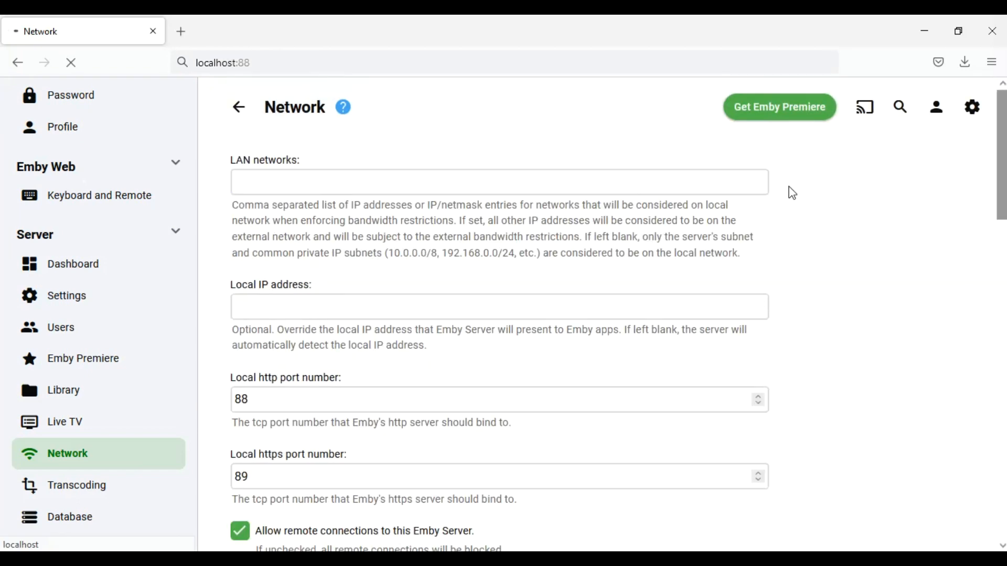
# - Restart the Emby server from its tray icon and reload localhost:88
pyautogui.click(861, 559)
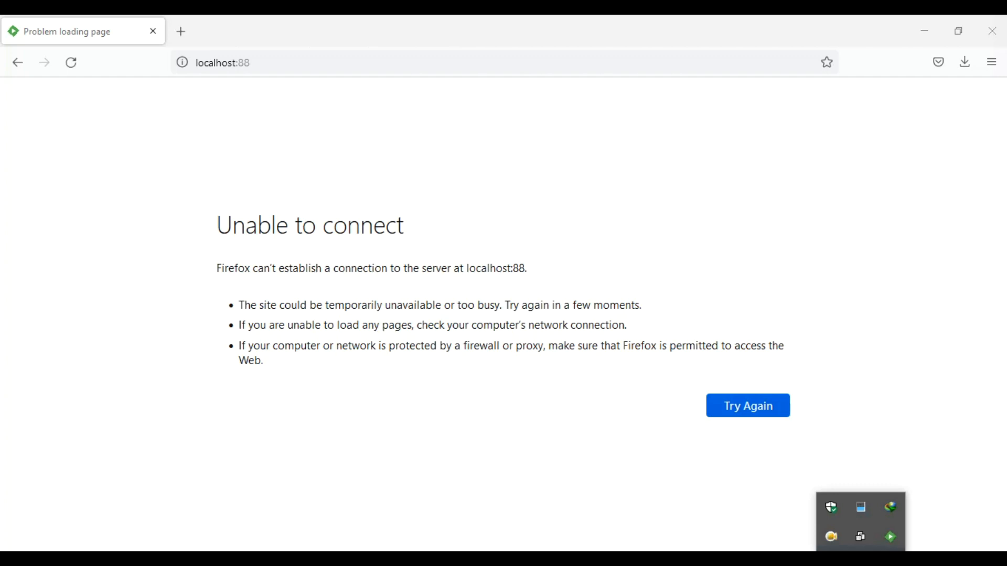
pyautogui.rightClick(890, 540)
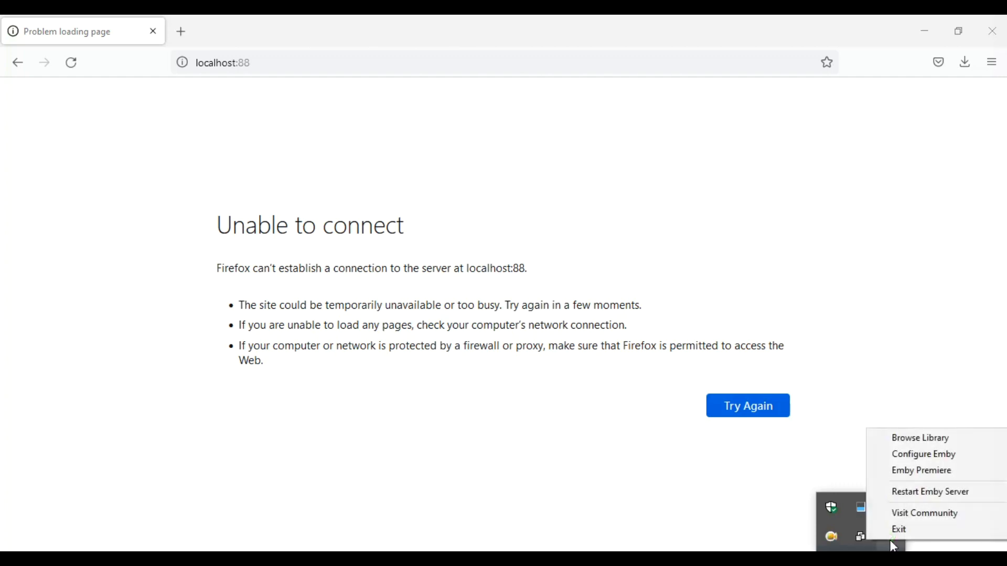
pyautogui.click(926, 492)
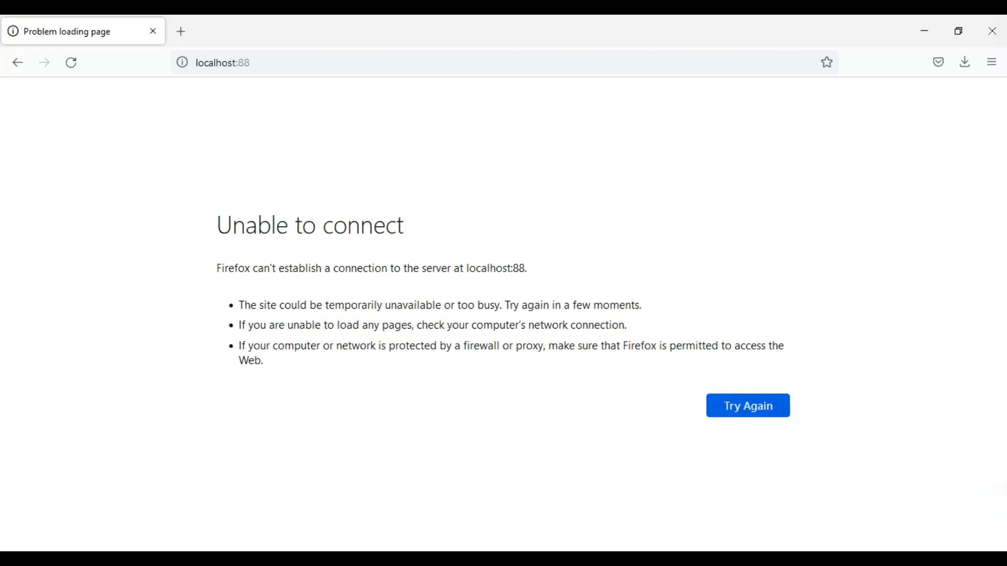
pyautogui.click(861, 563)
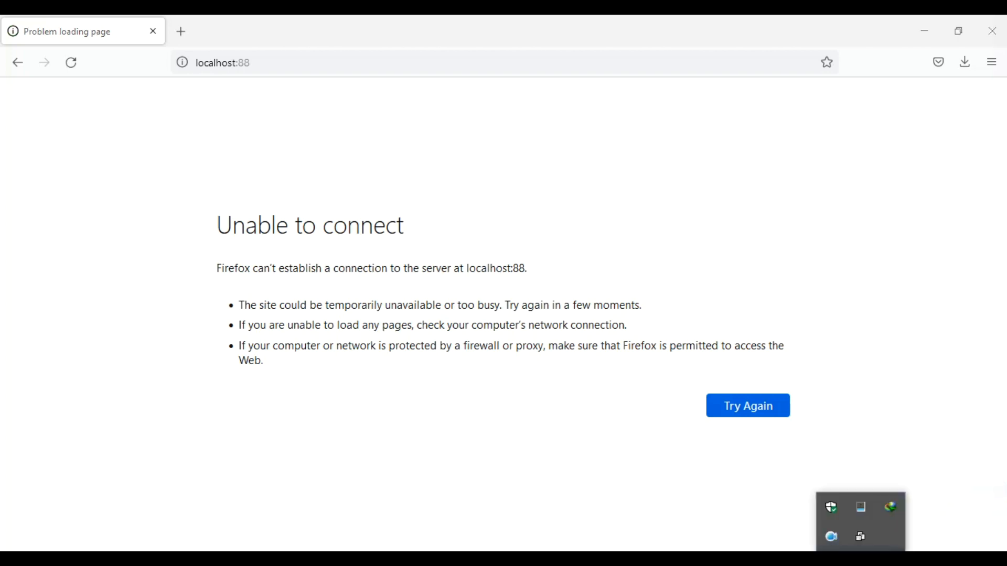
pyautogui.rightClick(861, 538)
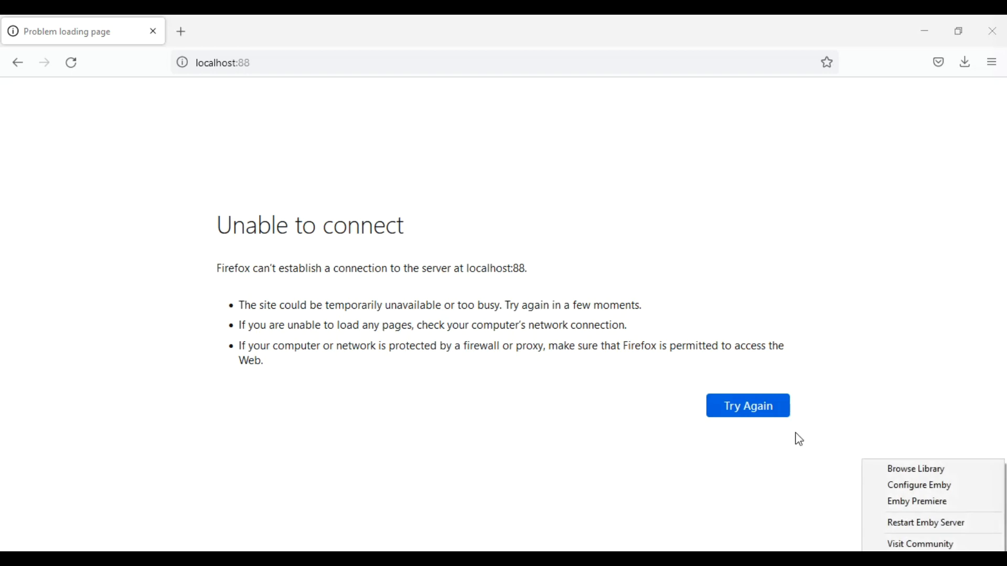
pyautogui.click(509, 59)
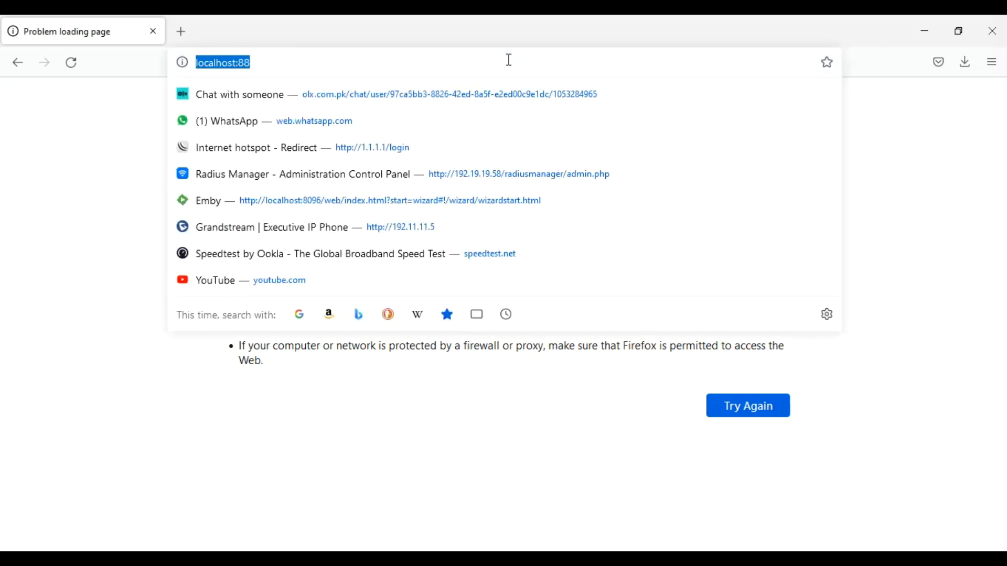
pyautogui.press('Escape')
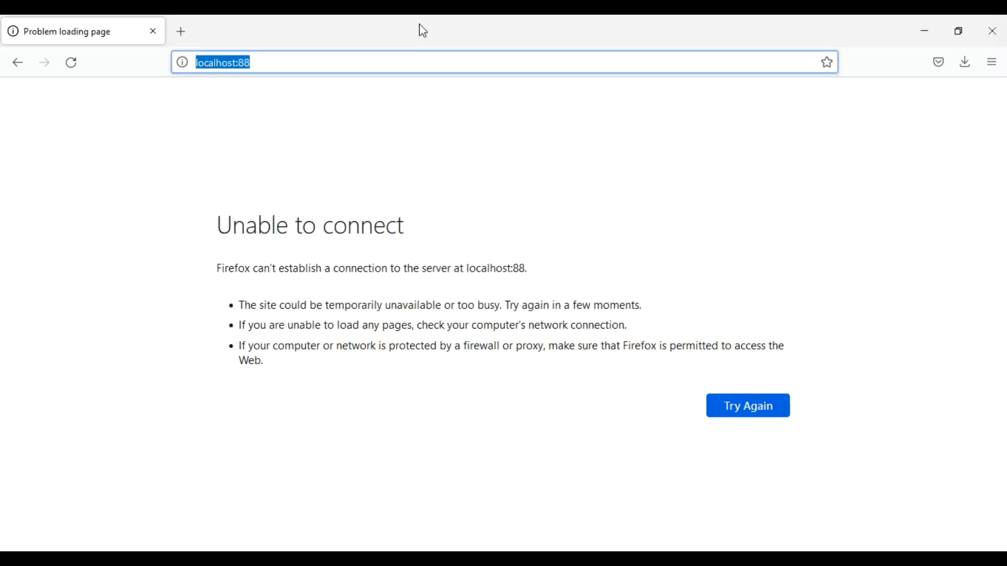
pyautogui.press('Return')
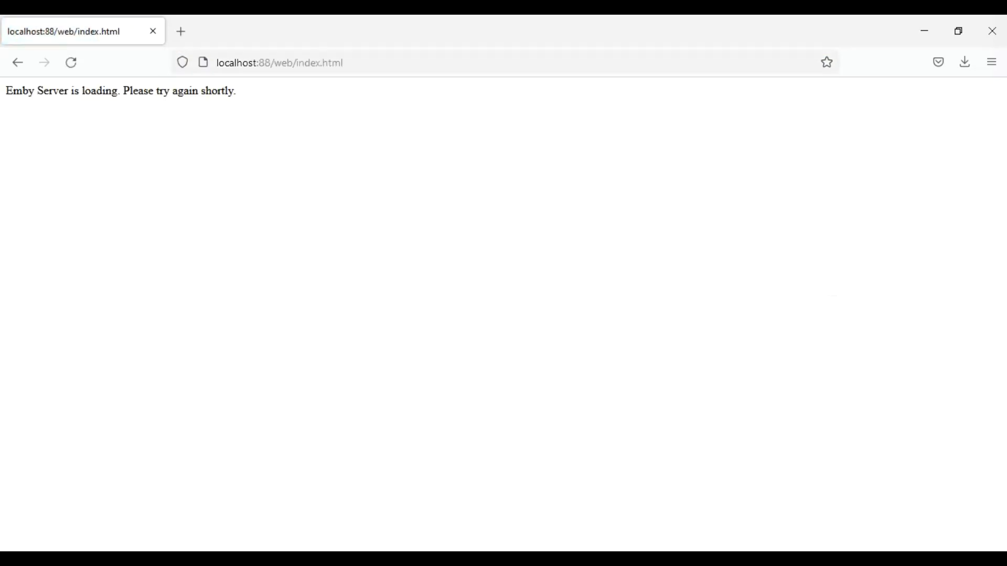
# - Reload the page on port 88, sign in as media, and start the Kamli Wale Muhammad video
pyautogui.click(401, 58)
pyautogui.press('Return')
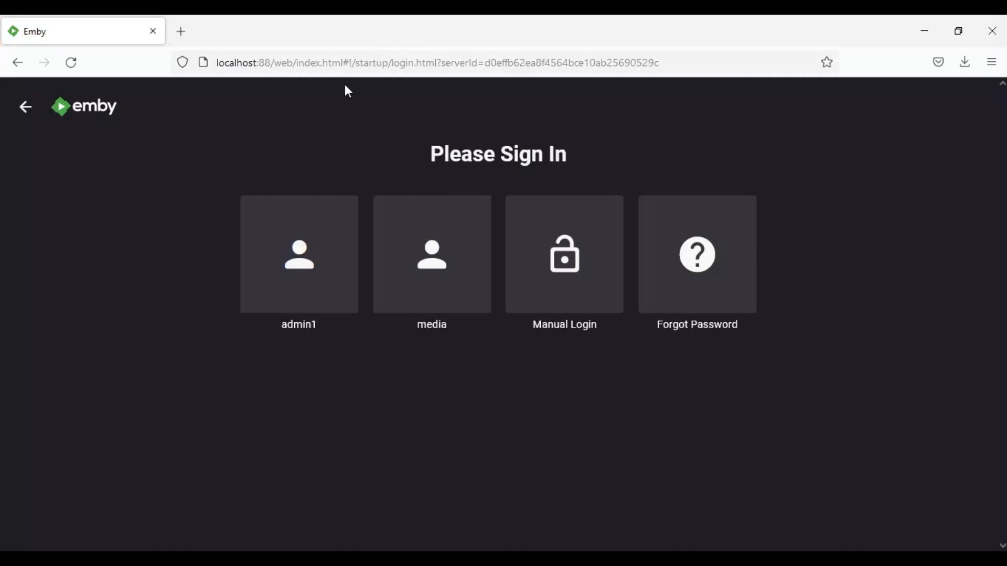
pyautogui.click(446, 283)
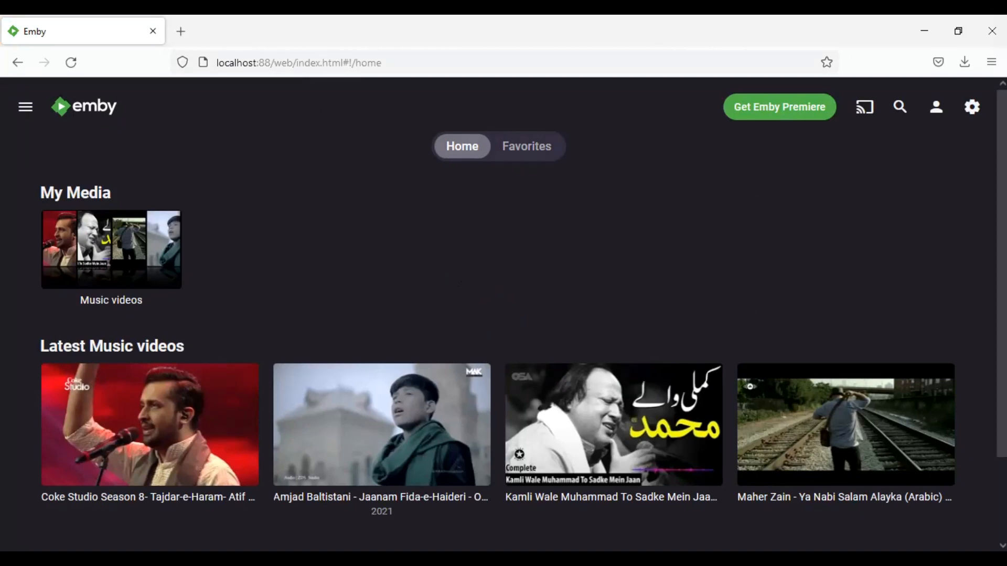
pyautogui.scroll(-2, 608, 361)
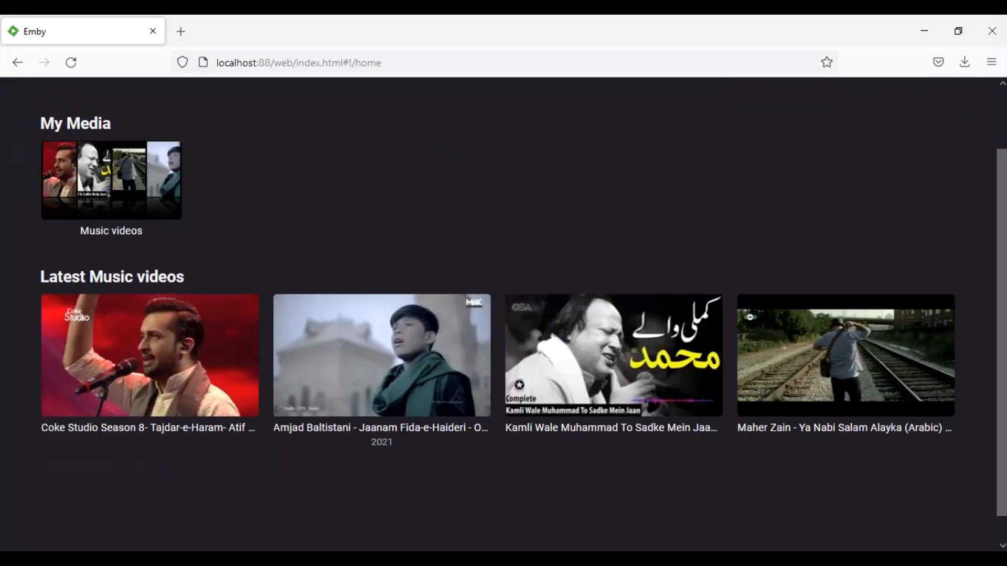
pyautogui.click(610, 358)
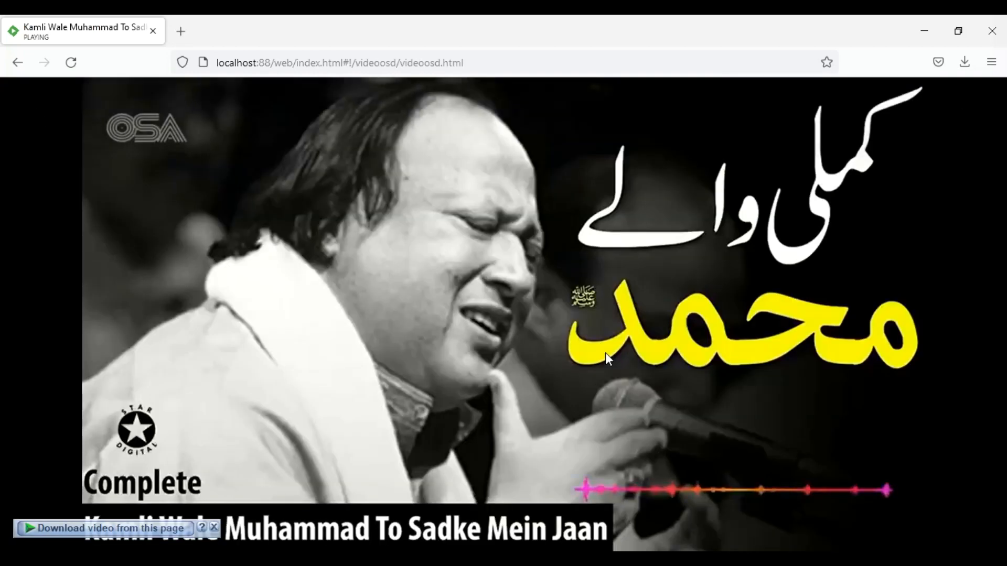
# - Seek Kamli Wale Muhammad past one minute and check its quality options, leaving Auto
pyautogui.moveTo(402, 505)
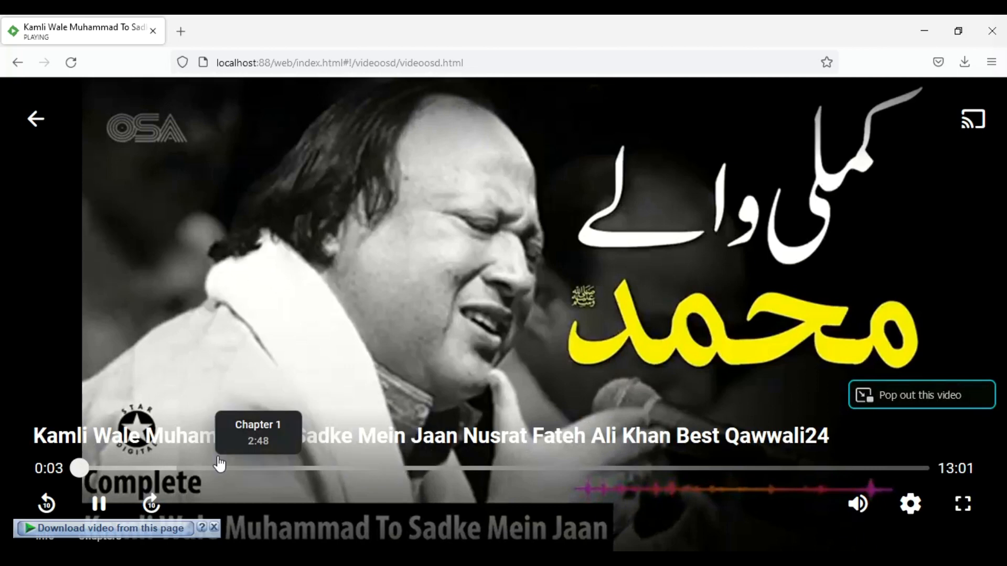
pyautogui.click(156, 468)
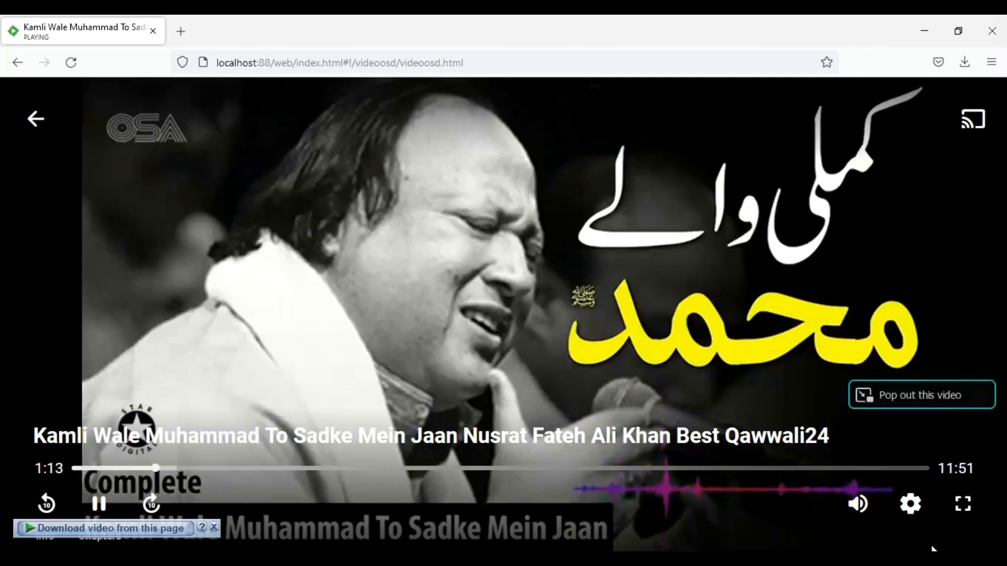
pyautogui.click(921, 512)
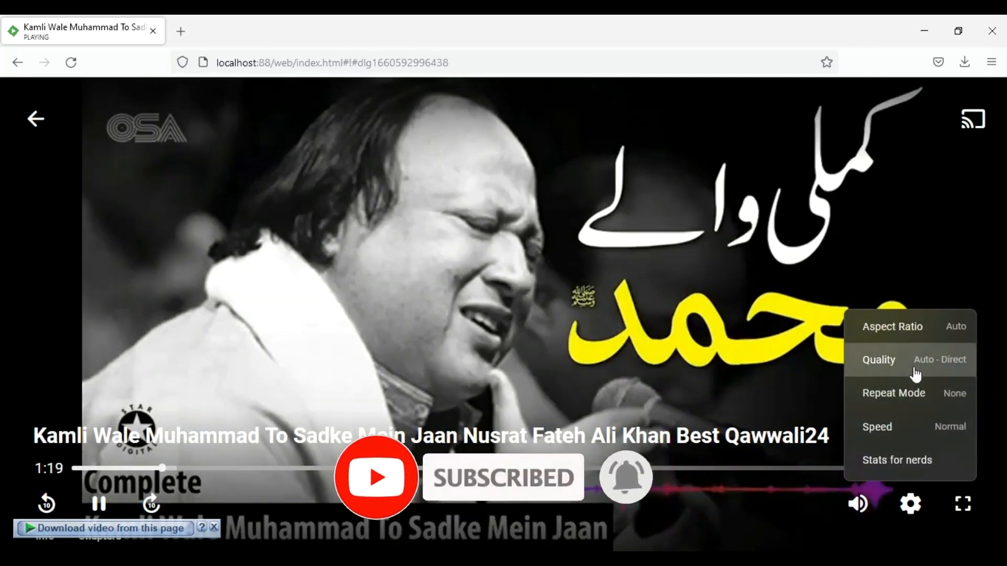
pyautogui.click(914, 371)
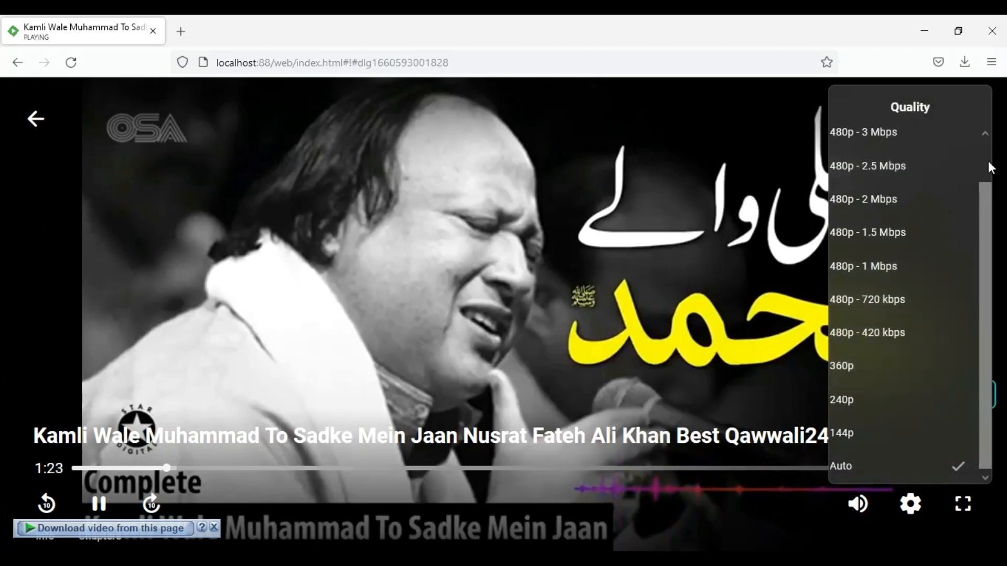
pyautogui.scroll(2, 988, 161)
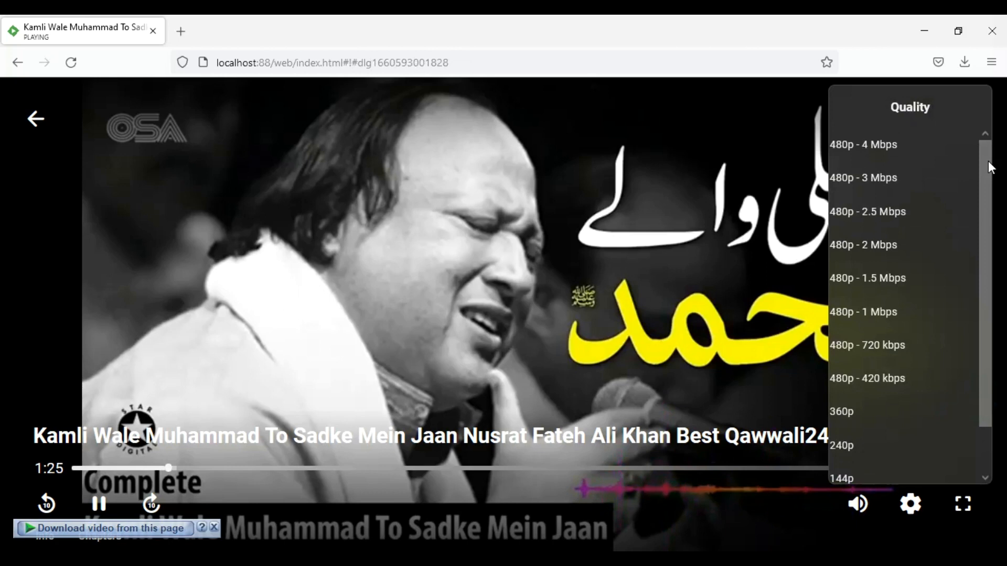
pyautogui.click(536, 284)
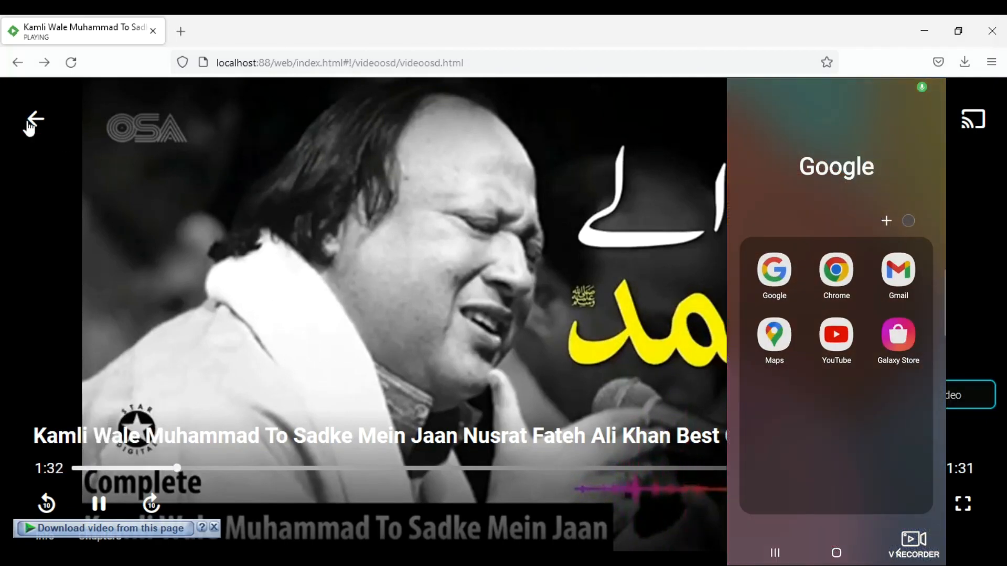
# - Leave the player and load the server root at localhost:88/
pyautogui.click(33, 122)
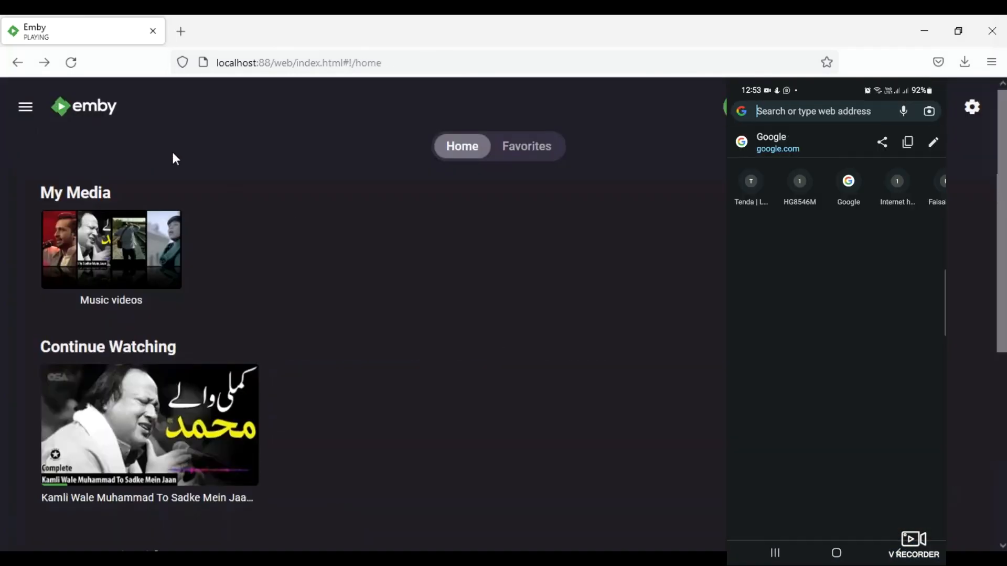
pyautogui.click(390, 63)
pyautogui.press('Escape')
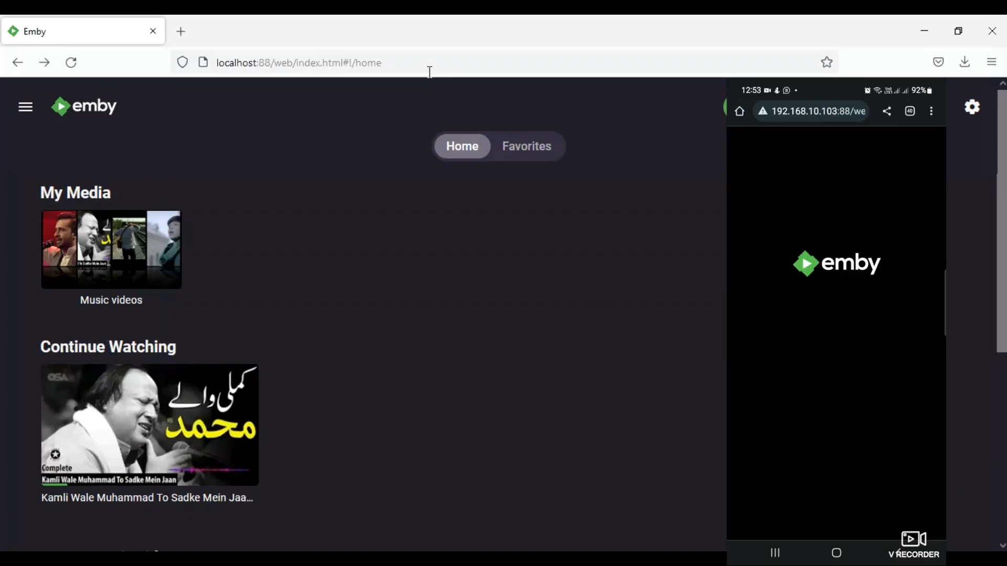
pyautogui.moveTo(429, 72); pyautogui.dragTo(272, 63)
pyautogui.press('BackSpace')
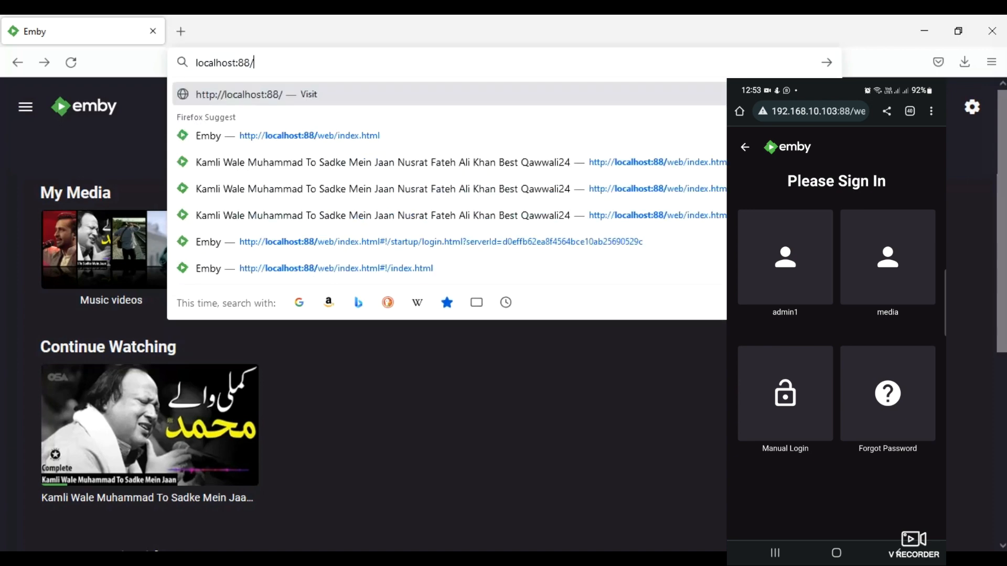
pyautogui.press('Return')
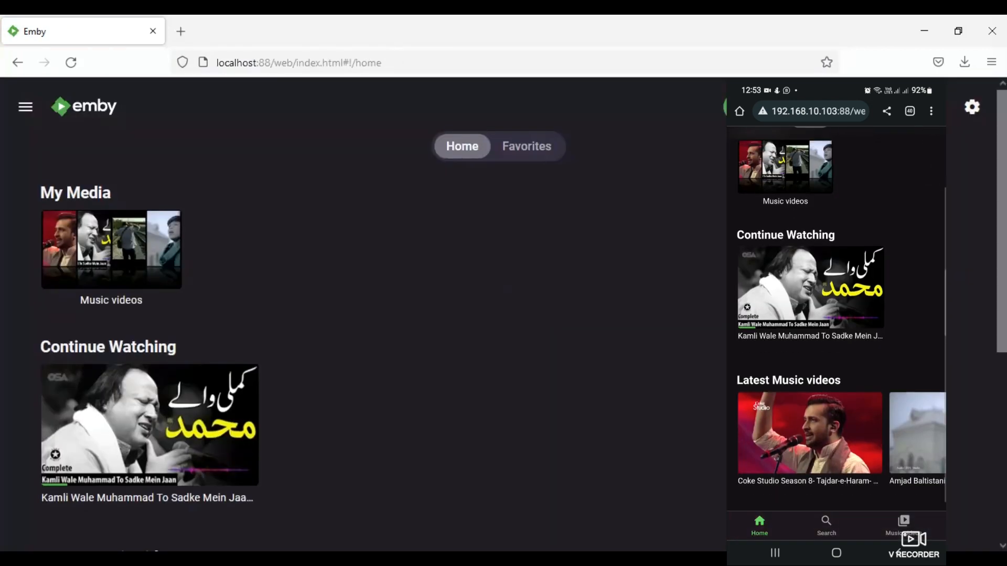
# - Open the Music videos library, then open and close the user menu
pyautogui.click(80, 246)
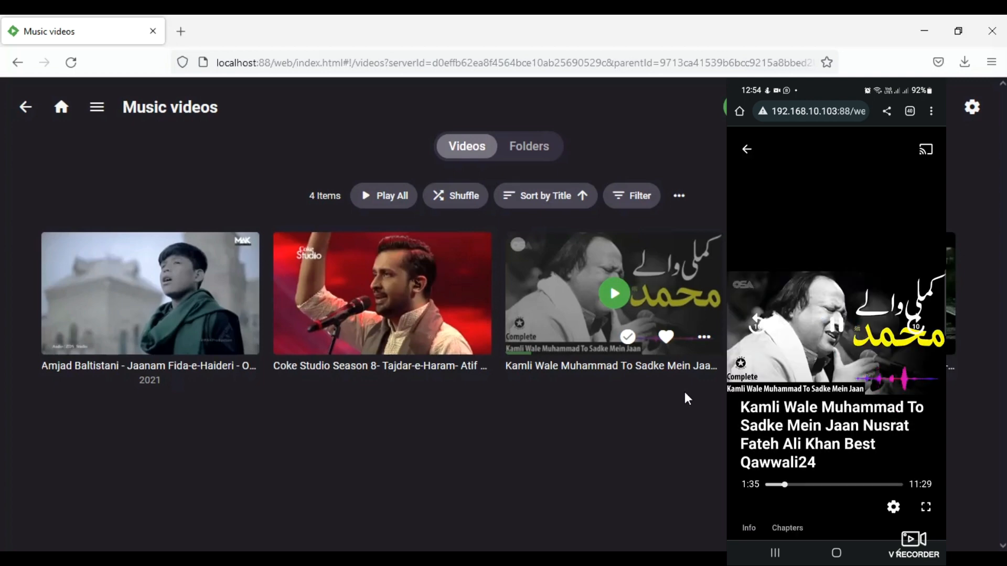
pyautogui.click(972, 107)
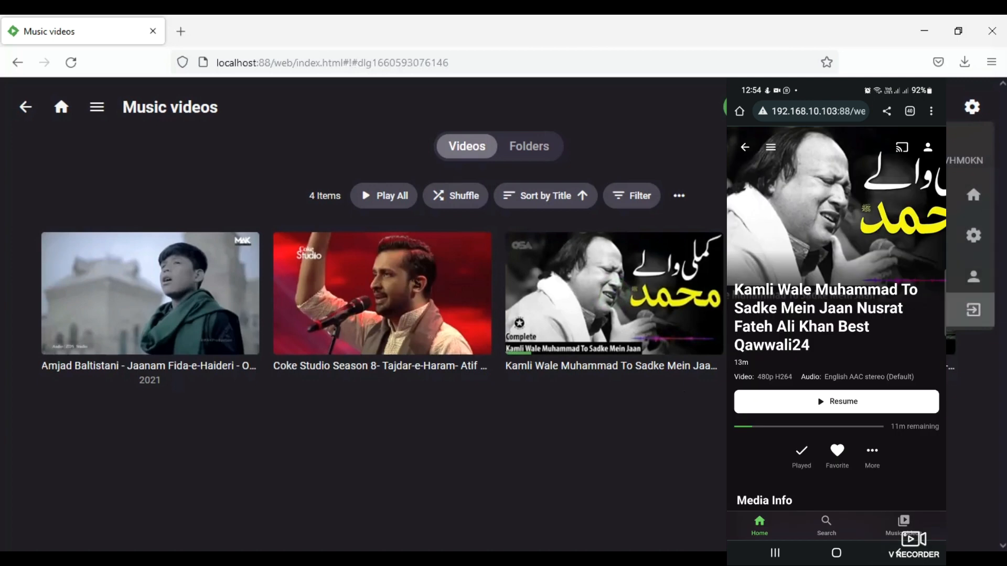
pyautogui.click(332, 387)
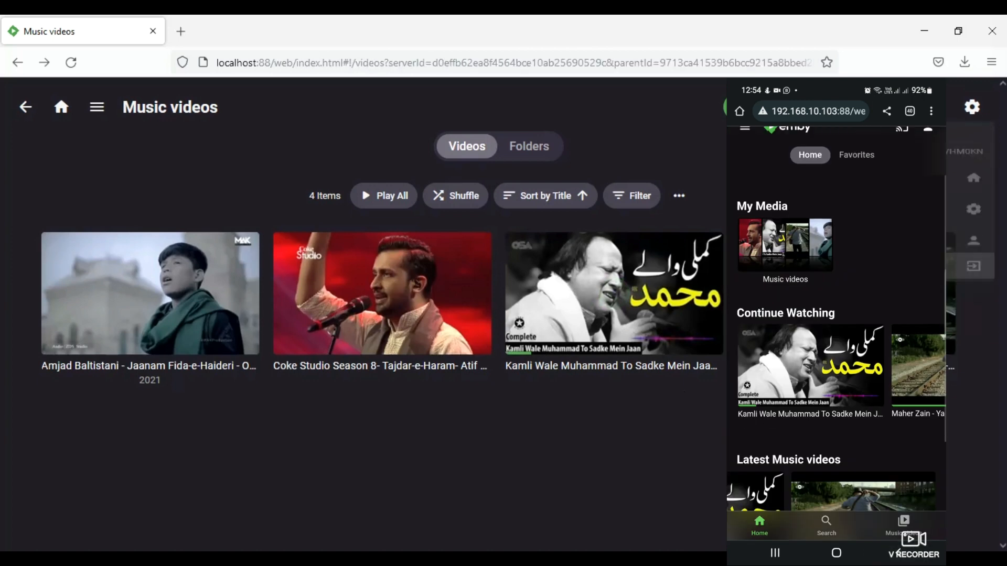
# - Sign in as admin with its password, decline saving the login, and open the dashboard
pyautogui.click(298, 252)
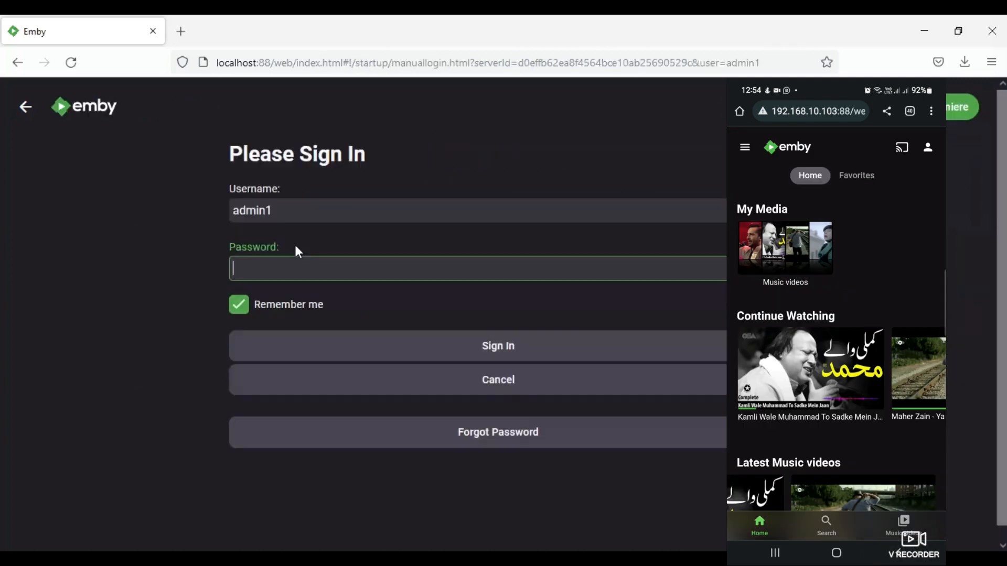
pyautogui.write('••••••')
pyautogui.press('Return')
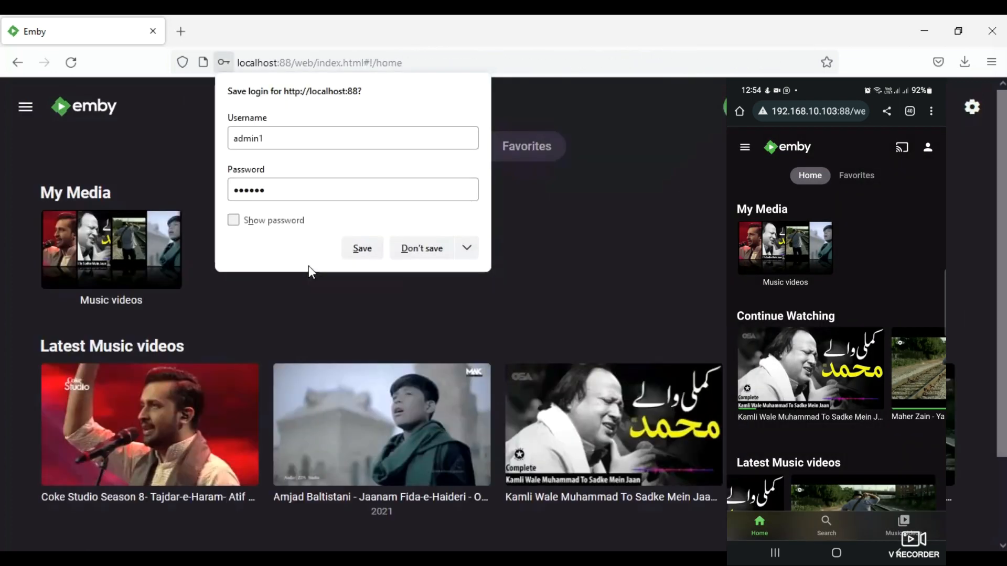
pyautogui.click(422, 248)
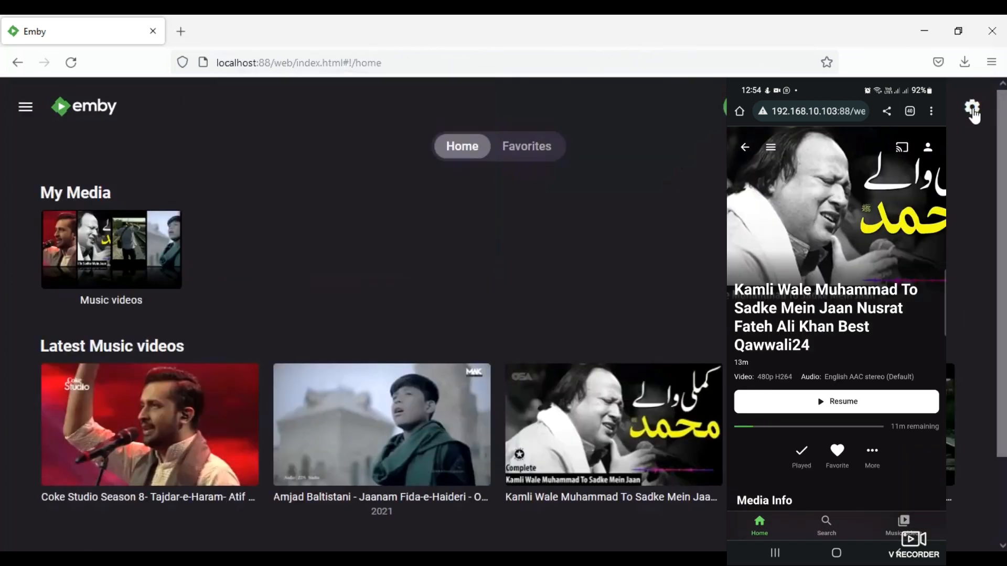
pyautogui.click(972, 113)
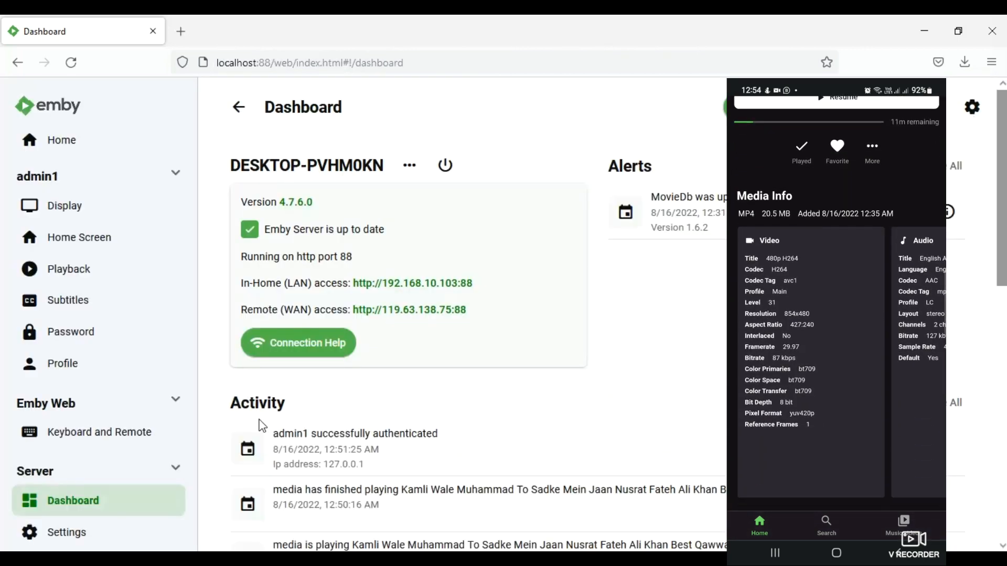